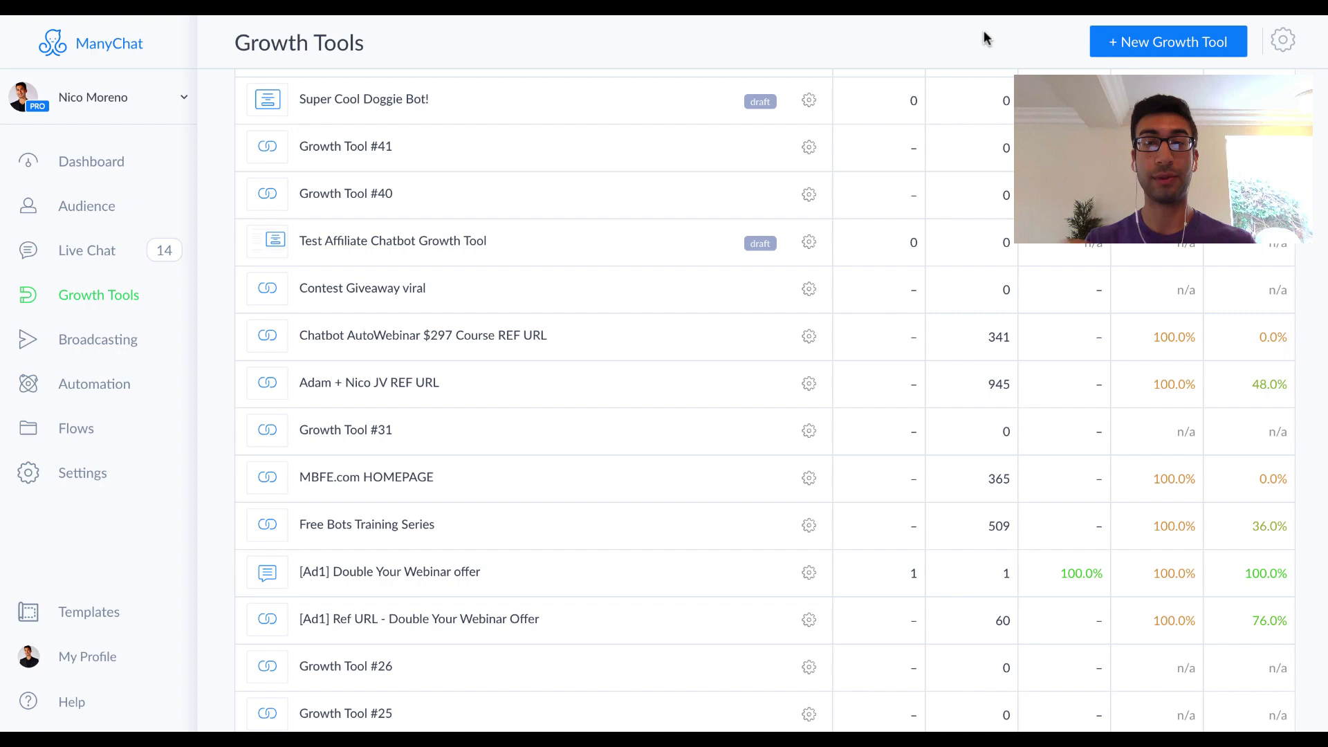
Start a new growth tool and name it 'Test Bubble'.
{"action": "left_click", "coordinate": [1175, 47]}
{"action": "scroll", "coordinate": [593, 185], "scroll_direction": "down", "scroll_amount": 2}
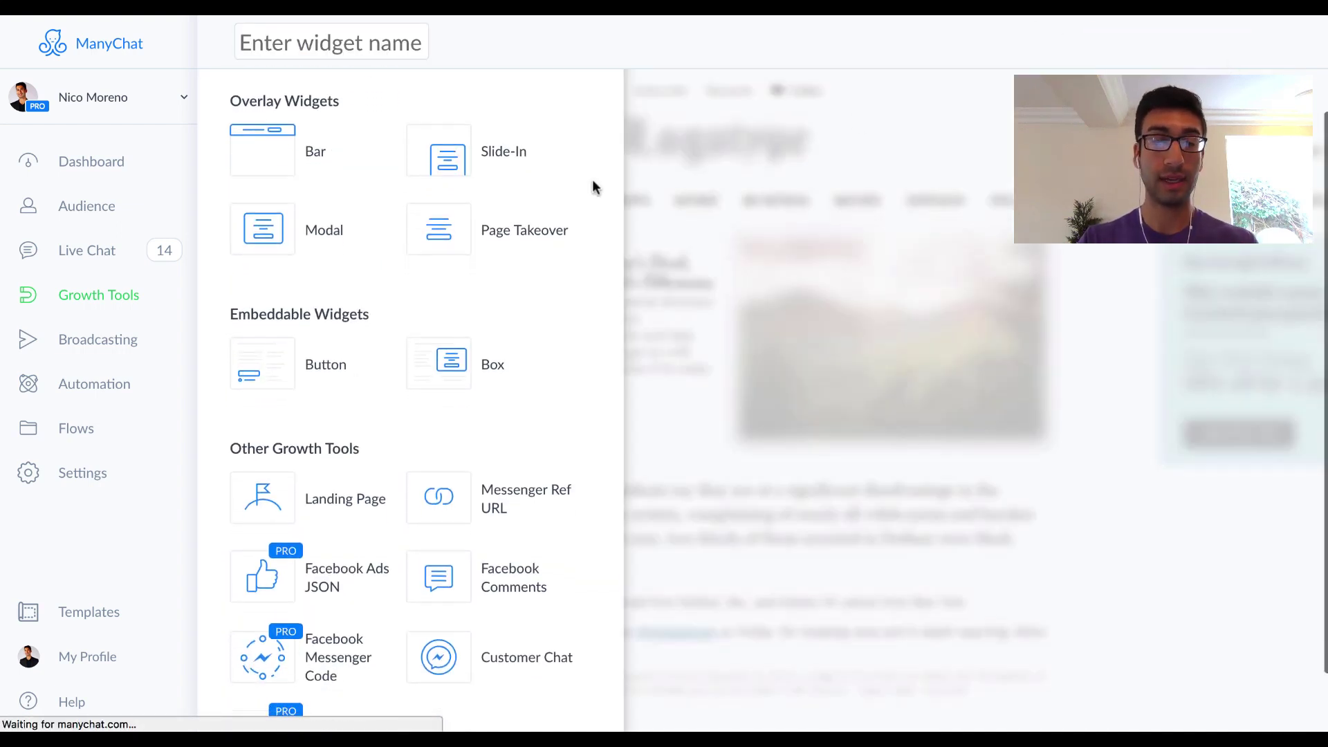
{"action": "scroll", "coordinate": [447, 207], "scroll_direction": "down", "scroll_amount": 2}
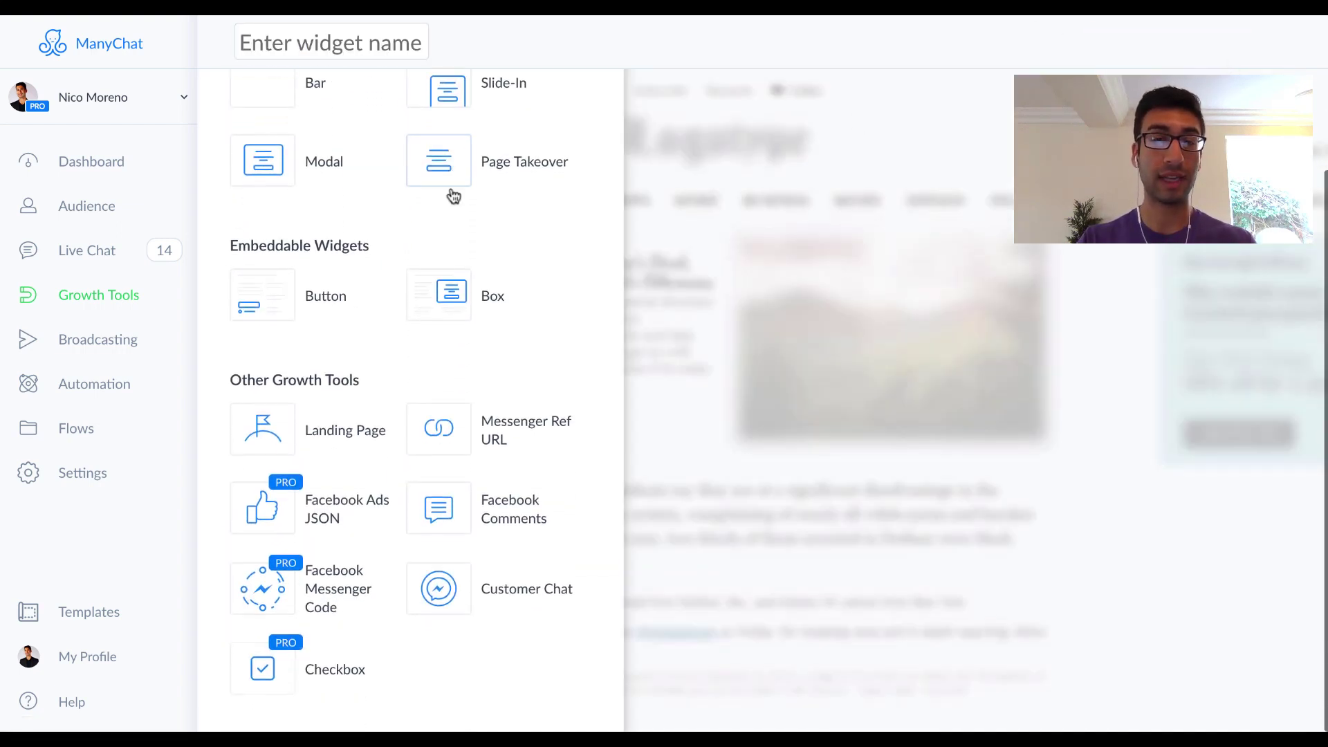
{"action": "left_click", "coordinate": [330, 33]}
{"action": "type", "text": "Test Bu"}
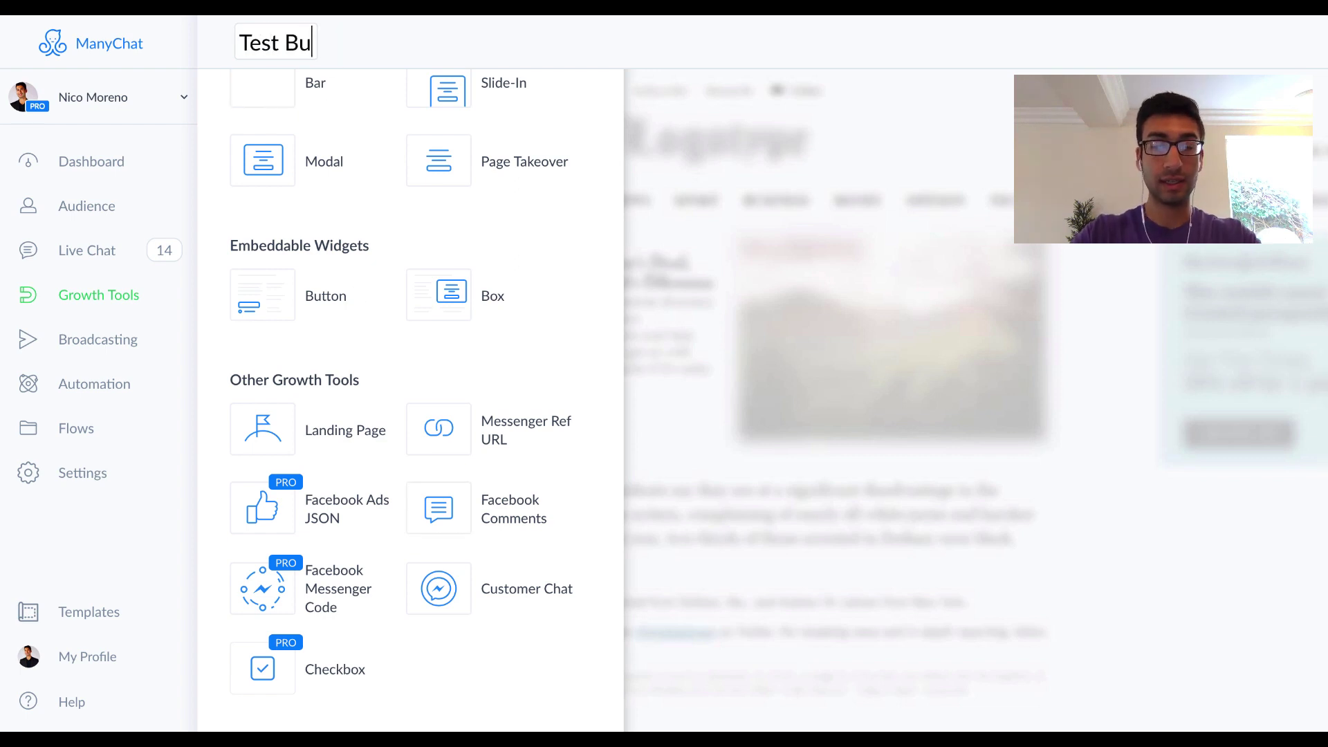
{"action": "type", "text": "bble"}
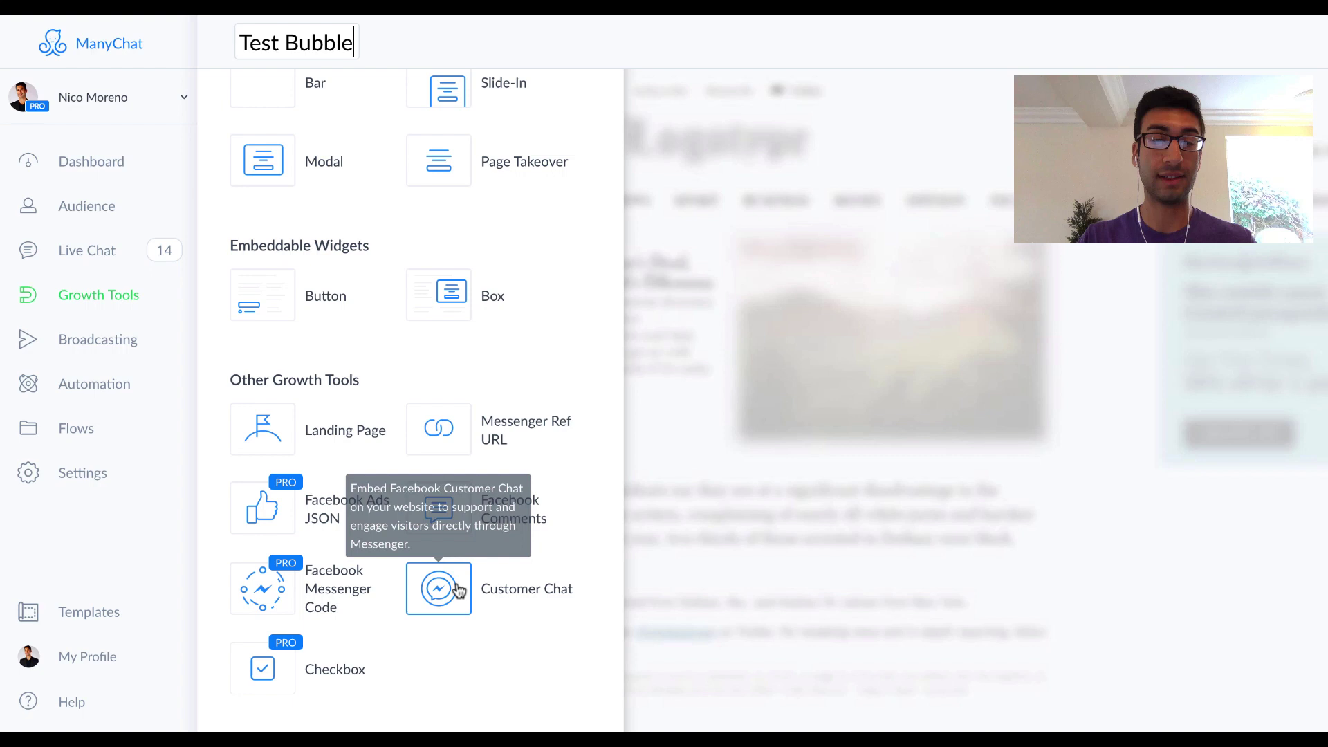
{"action": "scroll", "coordinate": [458, 595], "scroll_direction": "down", "scroll_amount": 1}
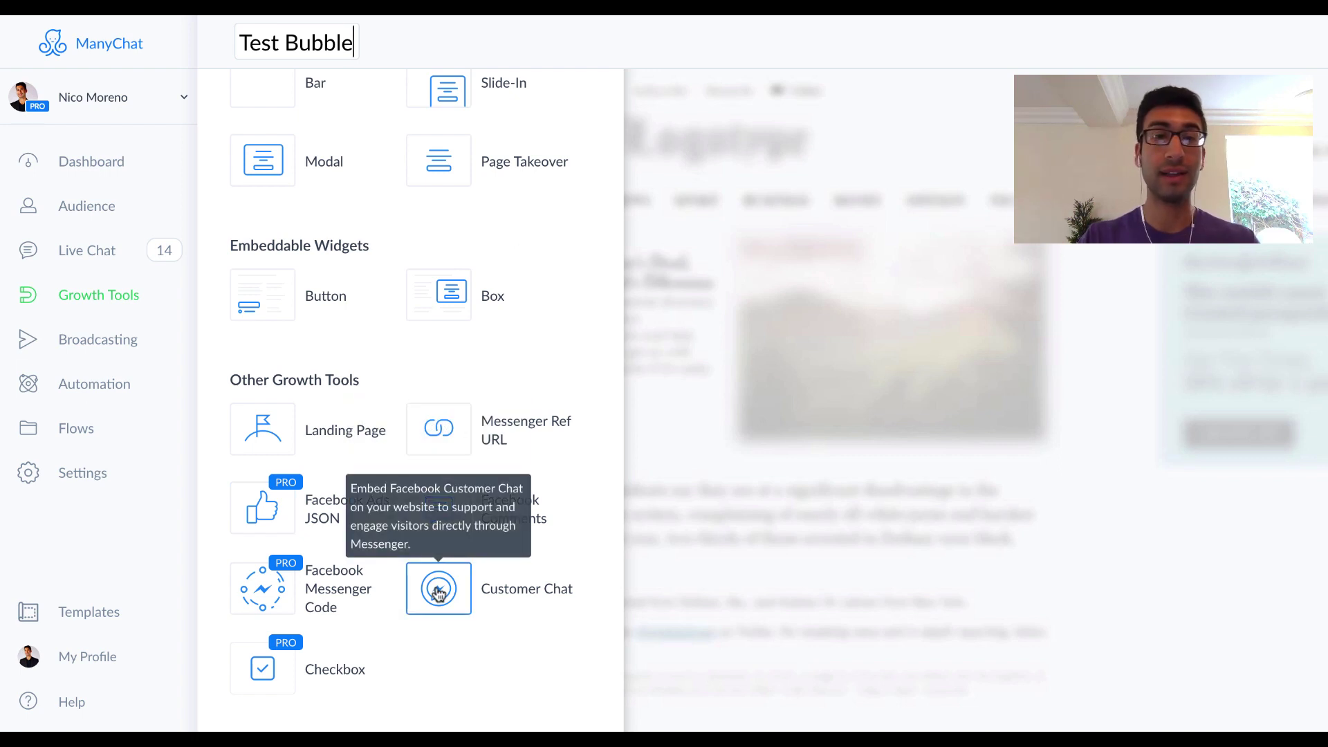
{"action": "key", "text": "Return"}
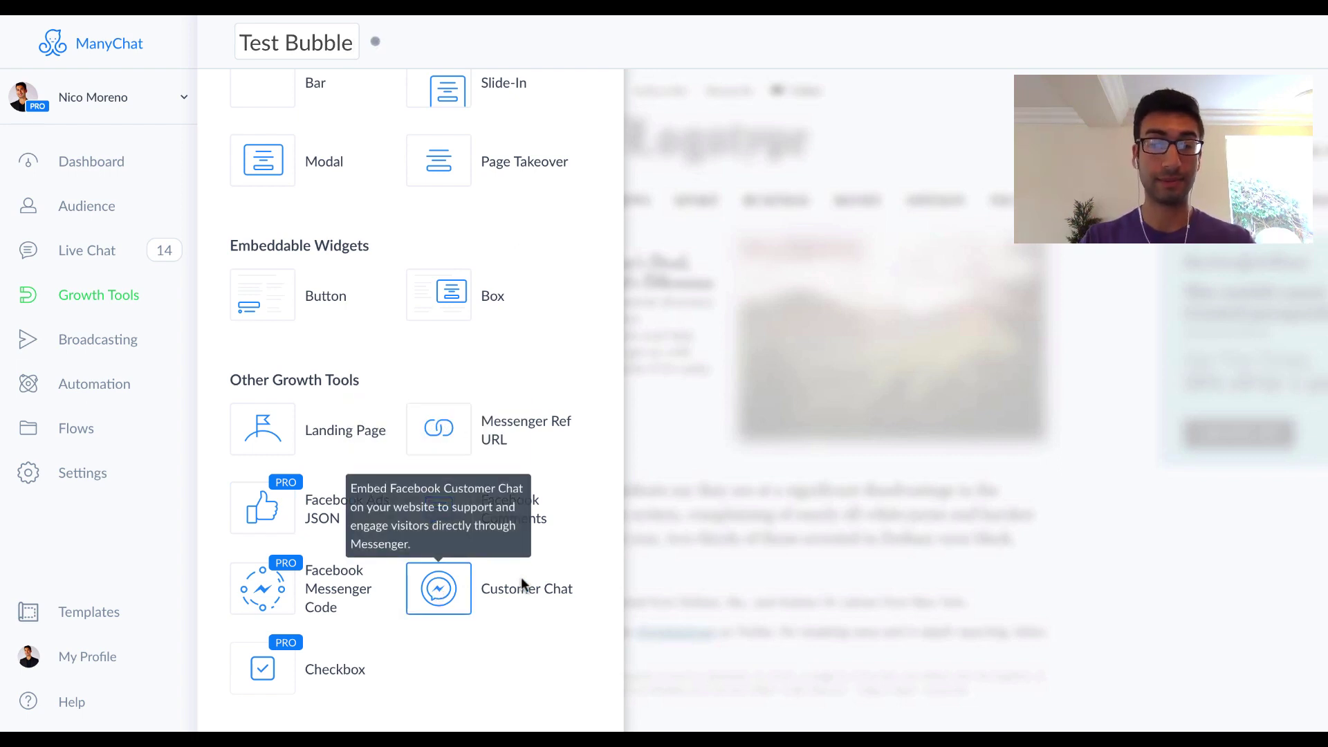
Make Test Bubble a Customer Chat widget and open its opt-in message for editing.
{"action": "left_click", "coordinate": [459, 597]}
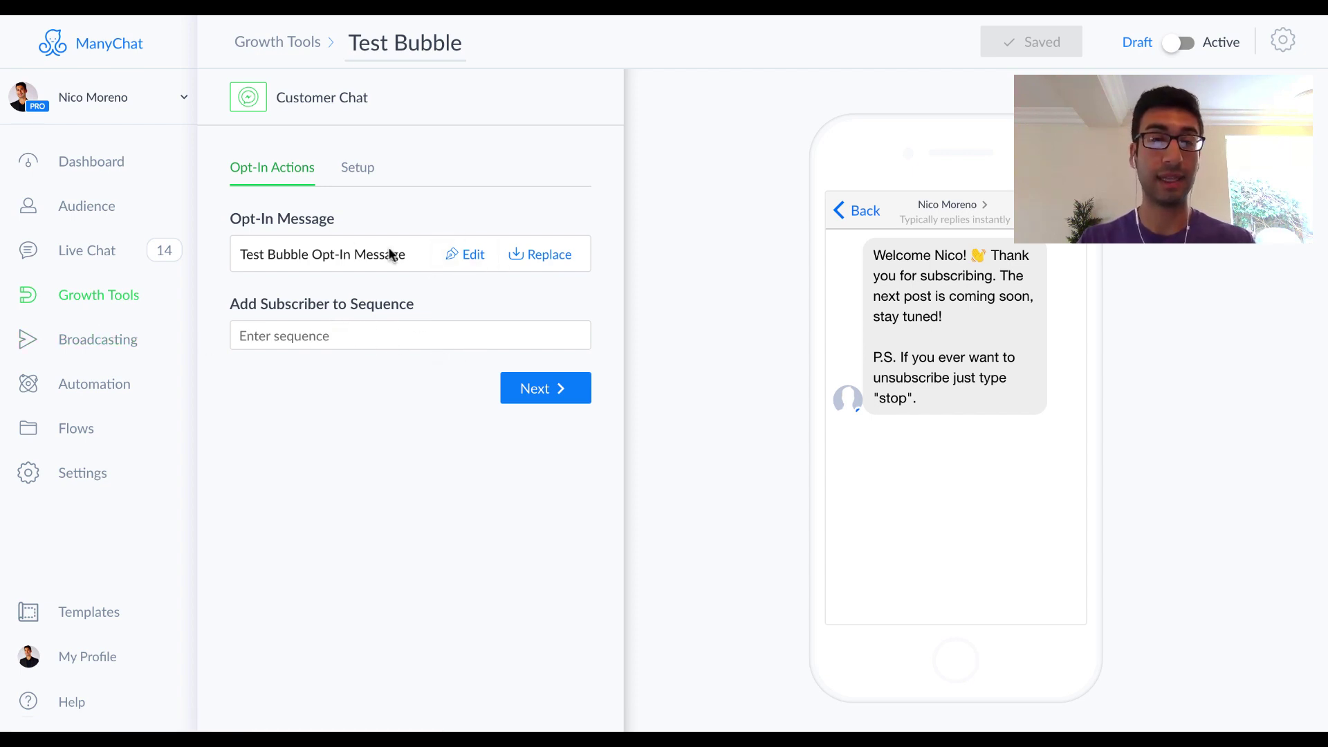
{"action": "left_click", "coordinate": [458, 254]}
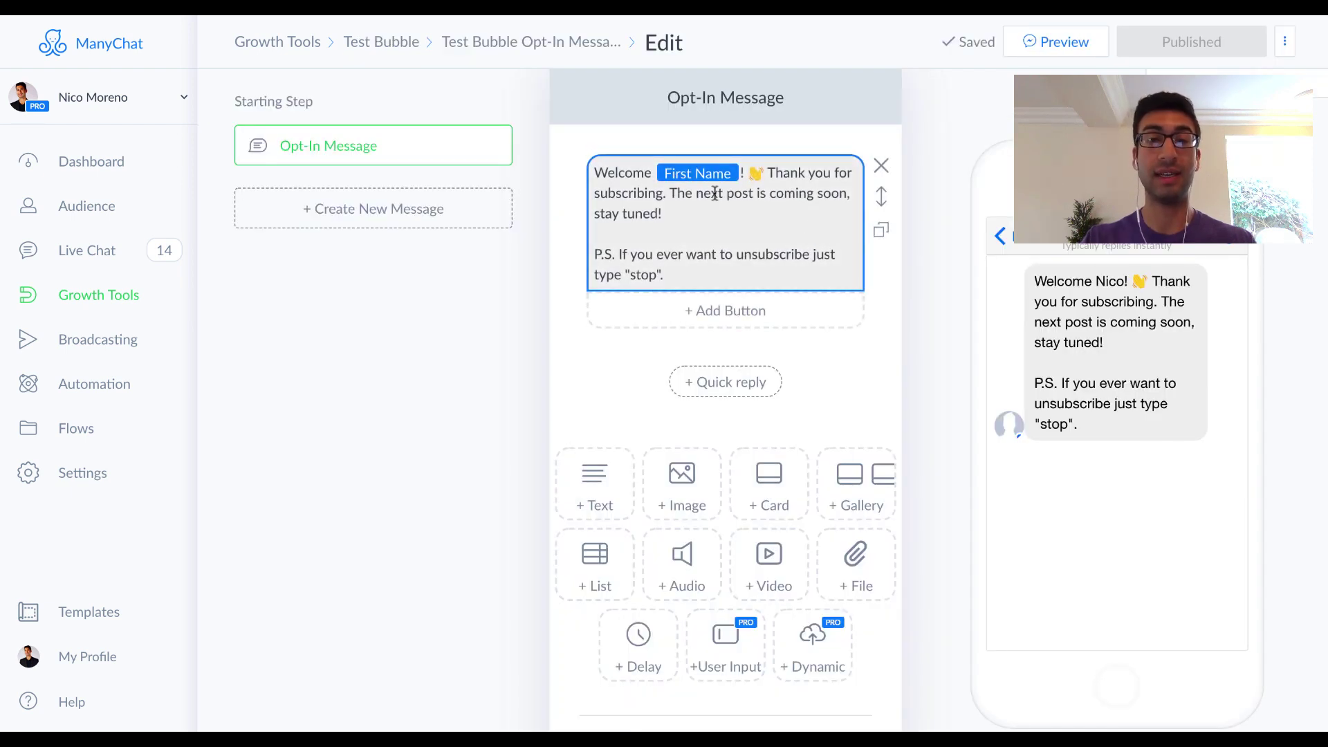
Delete the message text after the 👋 emoji, leaving 'Welcome First Name!'.
{"action": "left_click_drag", "start_coordinate": [665, 276], "coordinate": [768, 172]}
{"action": "key", "text": "BackSpace"}
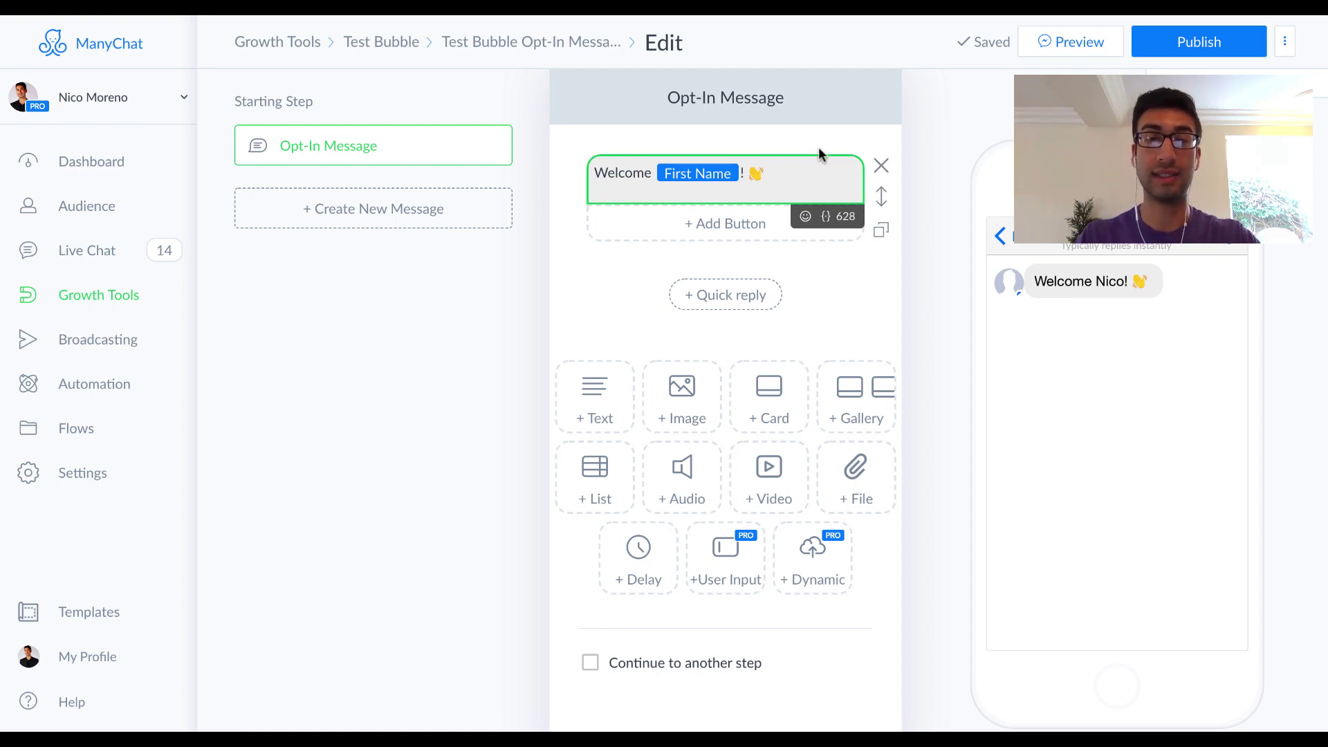
Insert 'to Surf's Up' after 'Welcome' in the greeting.
{"action": "left_click", "coordinate": [652, 173]}
{"action": "type", "text": "to"}
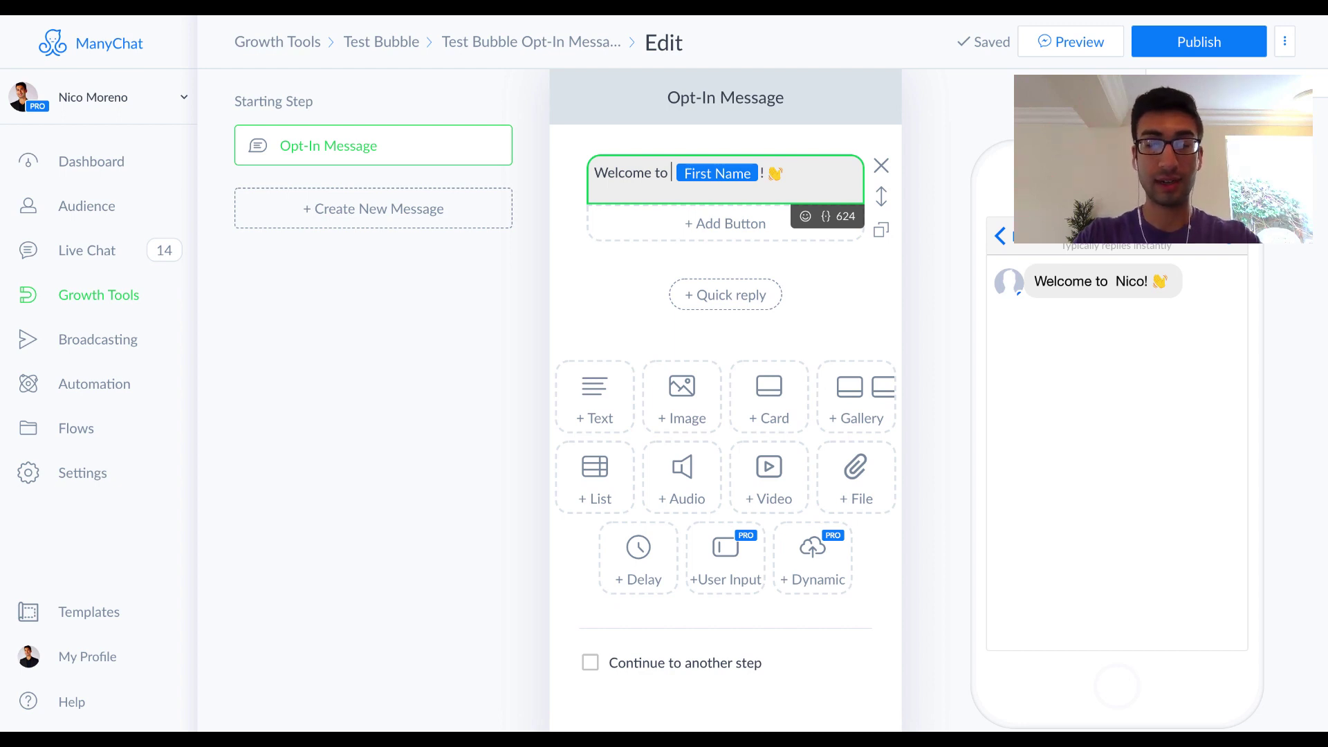
{"action": "type", "text": "S"}
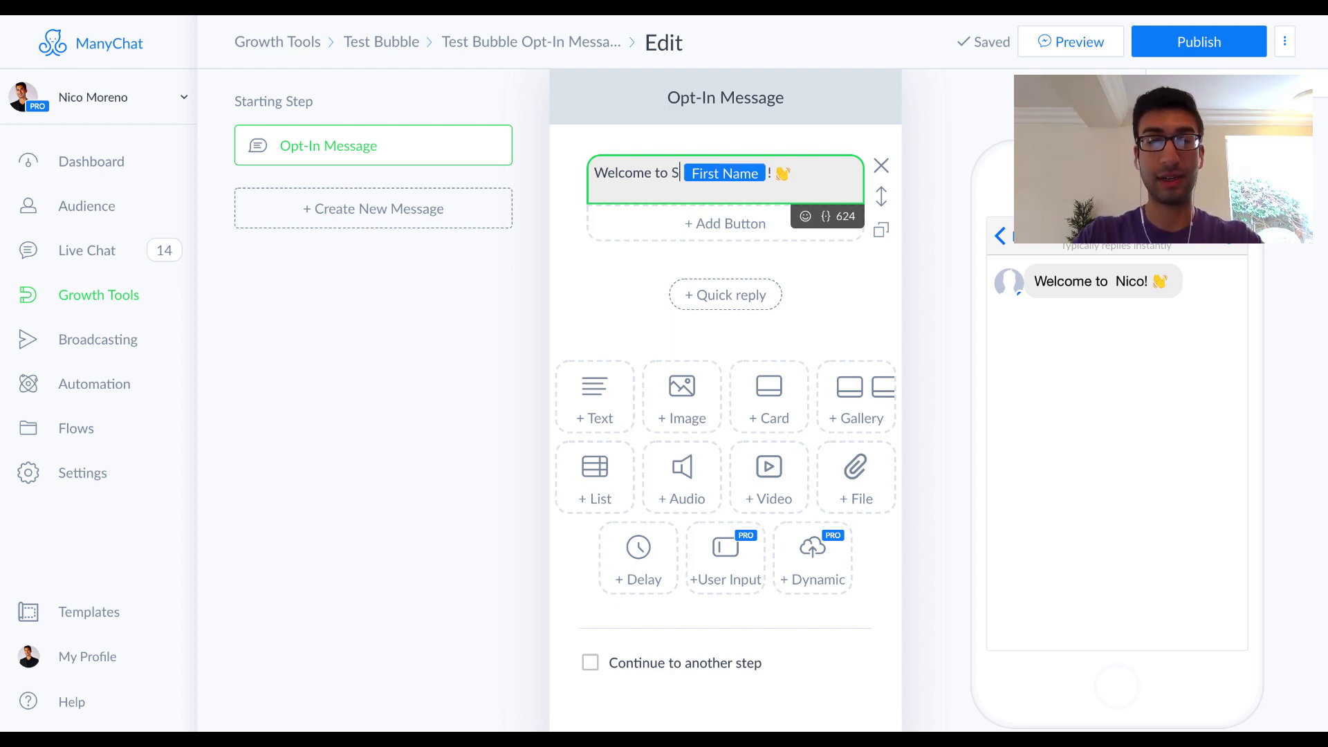
{"action": "type", "text": "urf's"}
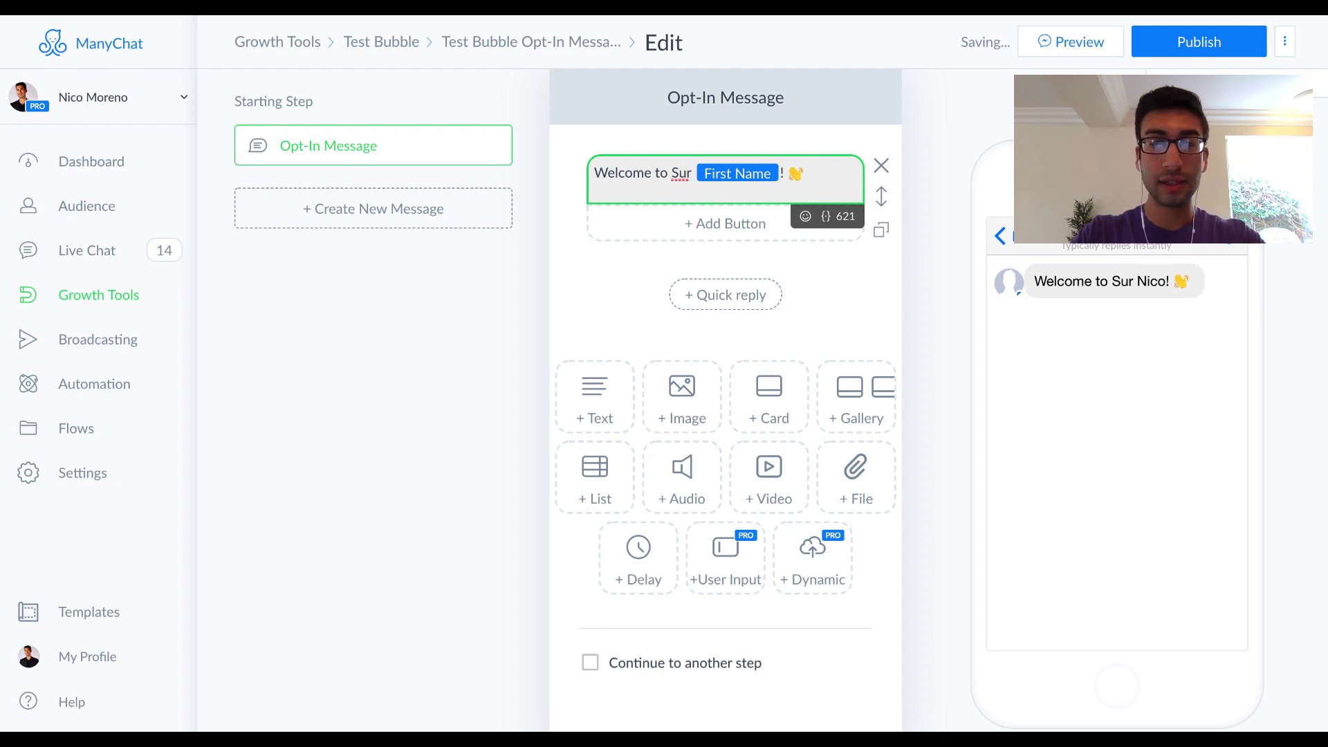
{"action": "type", "text": " Up"}
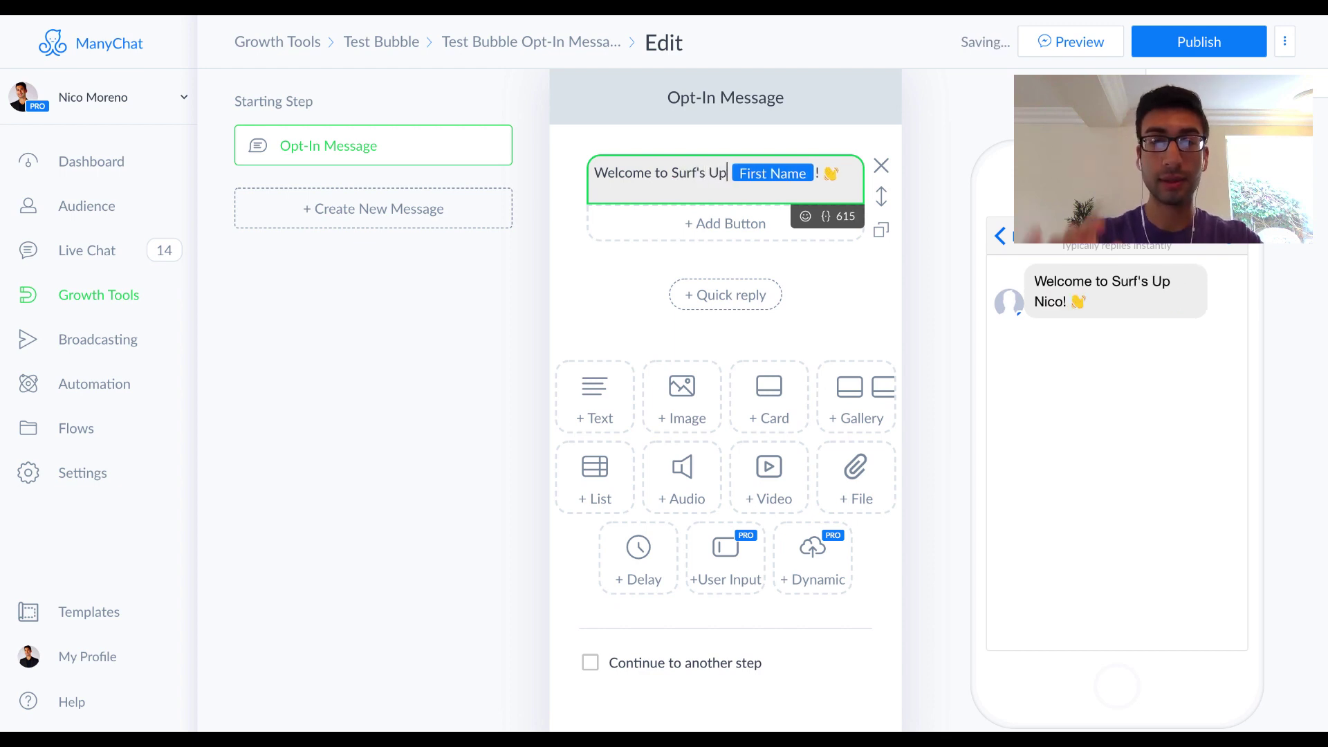
Add a 😎 sunglasses emoji to the greeting and review the personalization variables.
{"action": "left_click", "coordinate": [825, 171]}
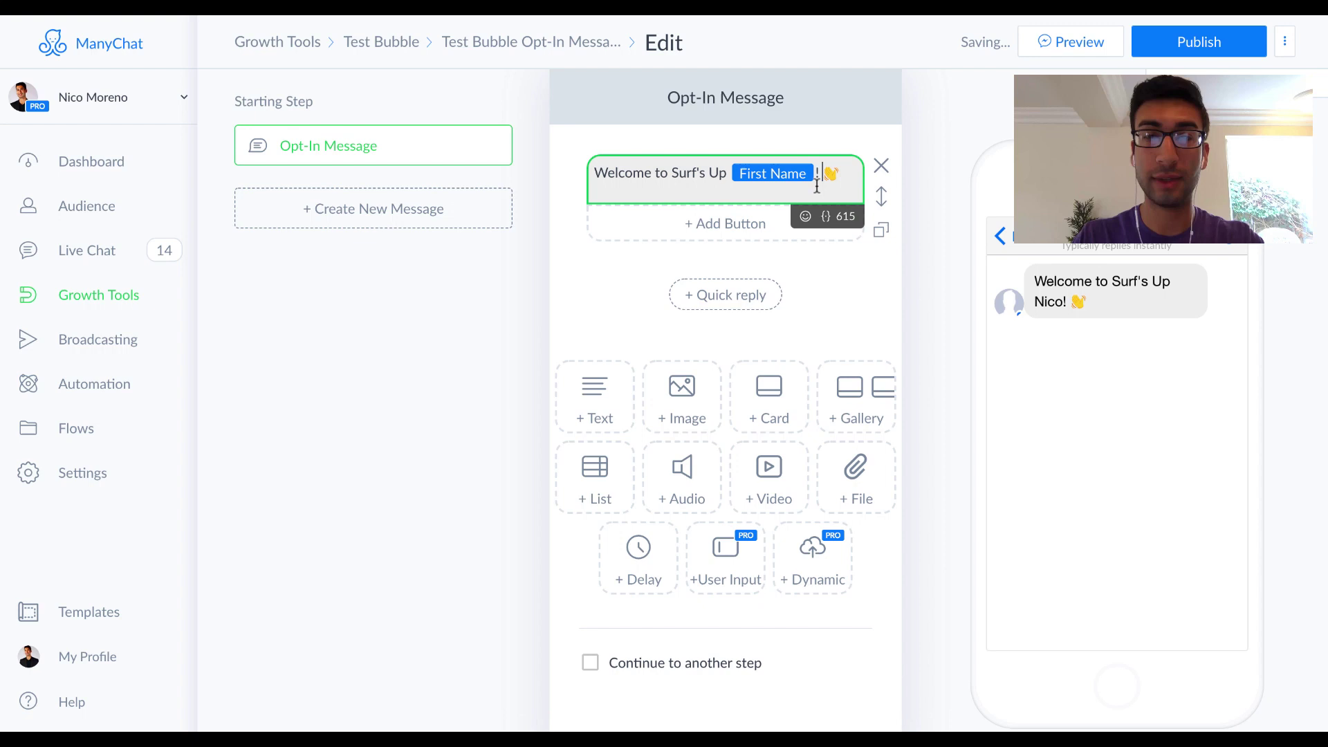
{"action": "left_click", "coordinate": [806, 216]}
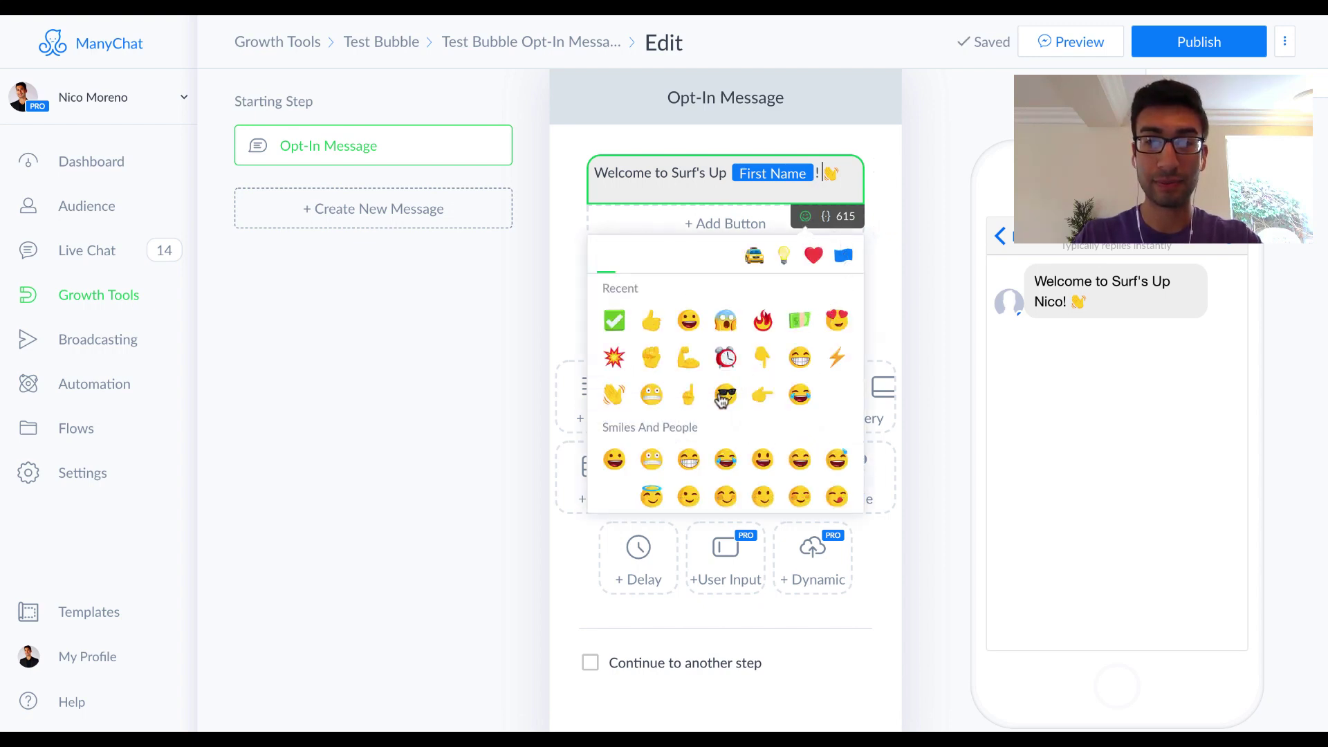
{"action": "left_click", "coordinate": [725, 395]}
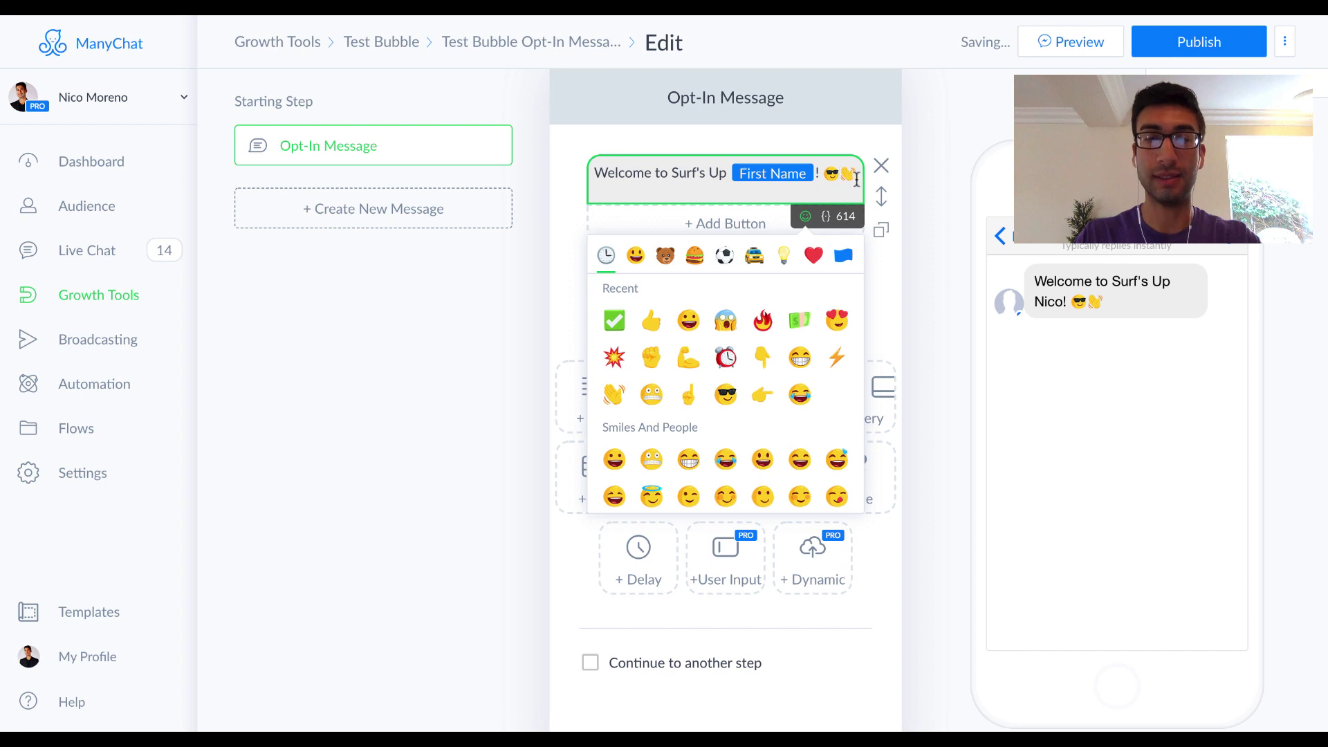
{"action": "left_click", "coordinate": [806, 213]}
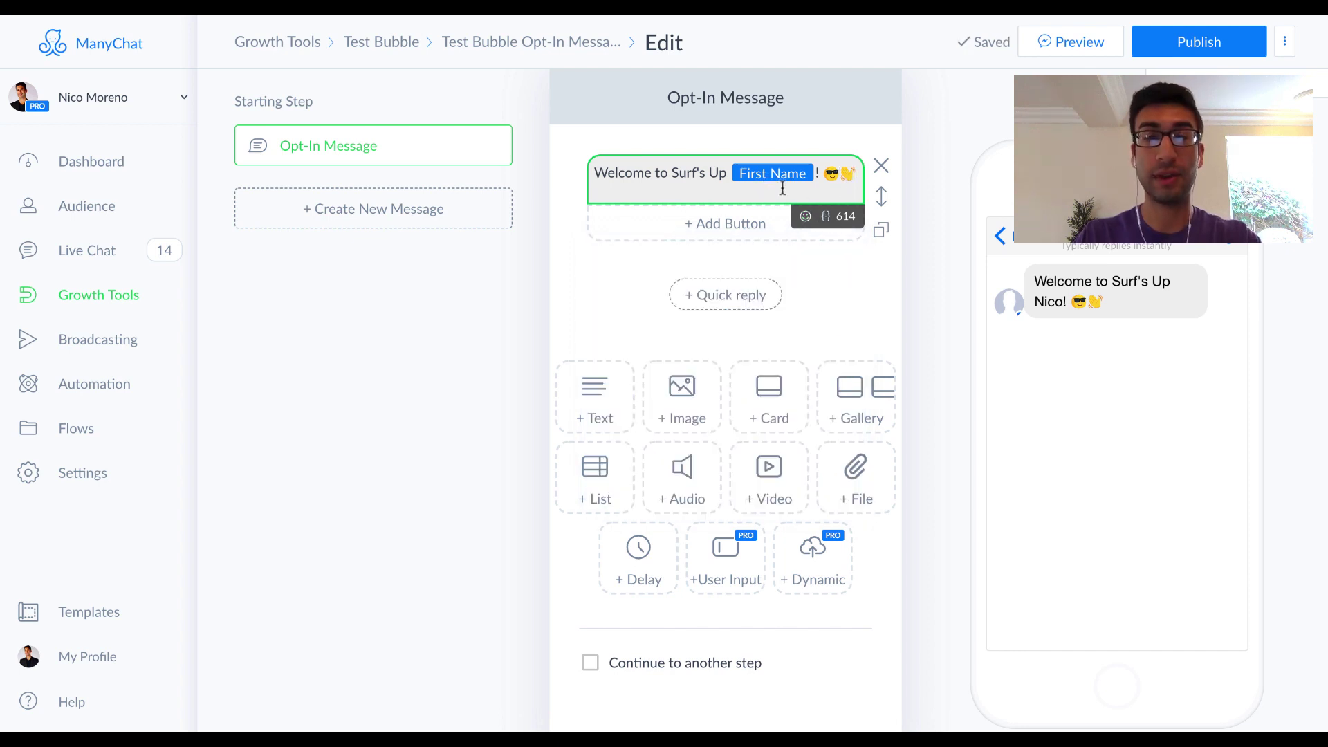
{"action": "left_click", "coordinate": [826, 219]}
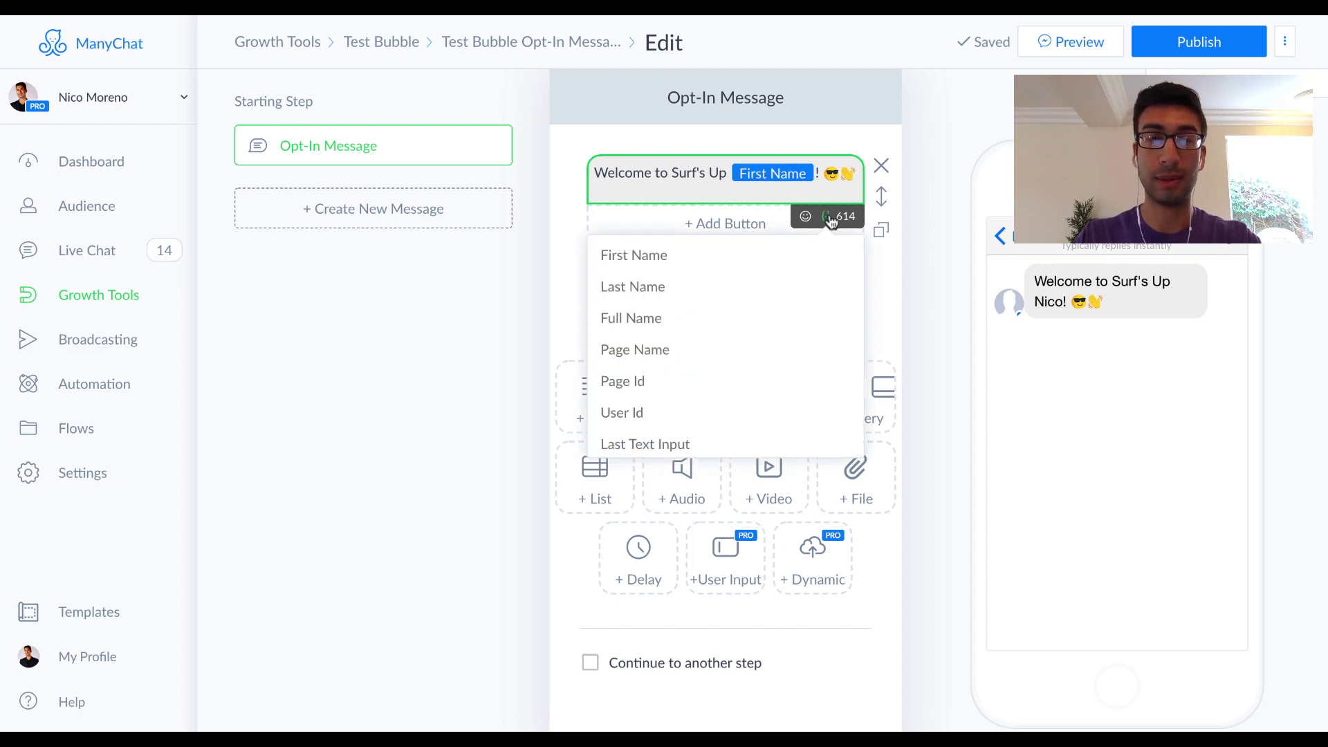
{"action": "scroll", "coordinate": [684, 332], "scroll_direction": "down", "scroll_amount": 2}
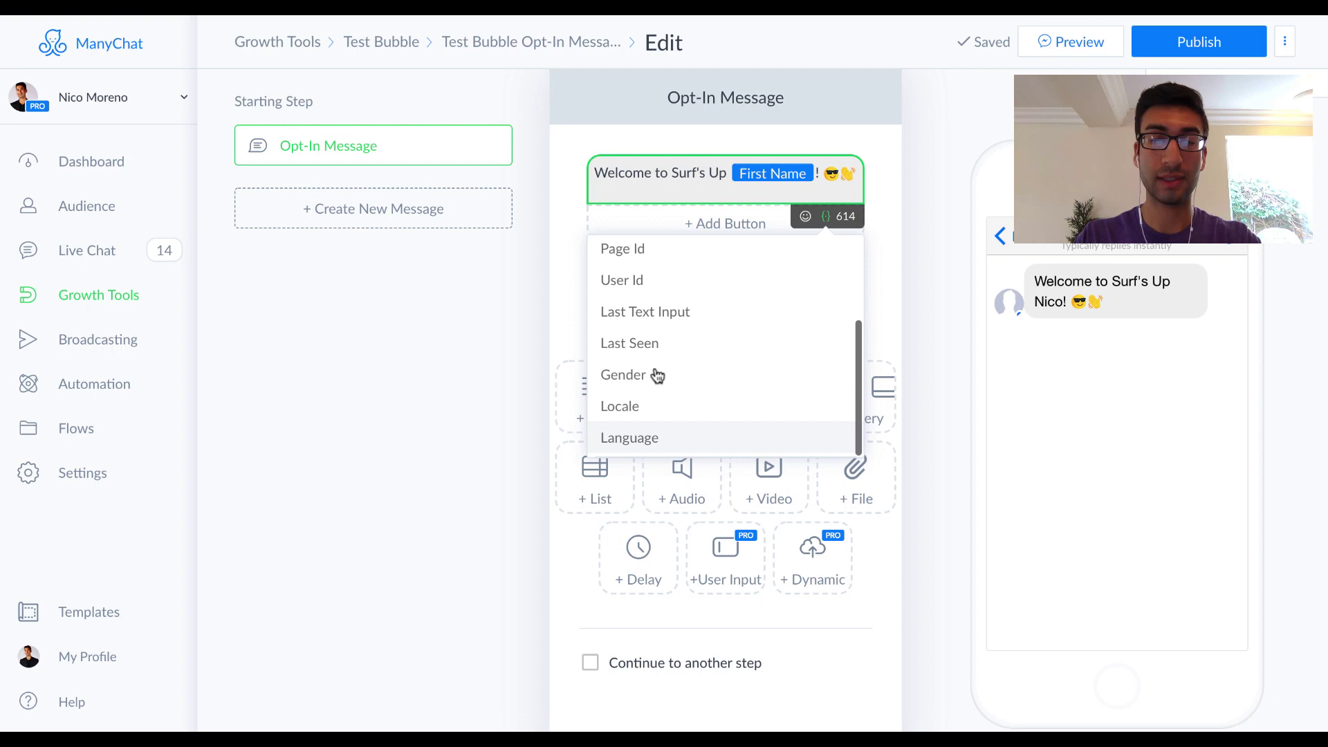
{"action": "scroll", "coordinate": [658, 368], "scroll_direction": "up", "scroll_amount": 2}
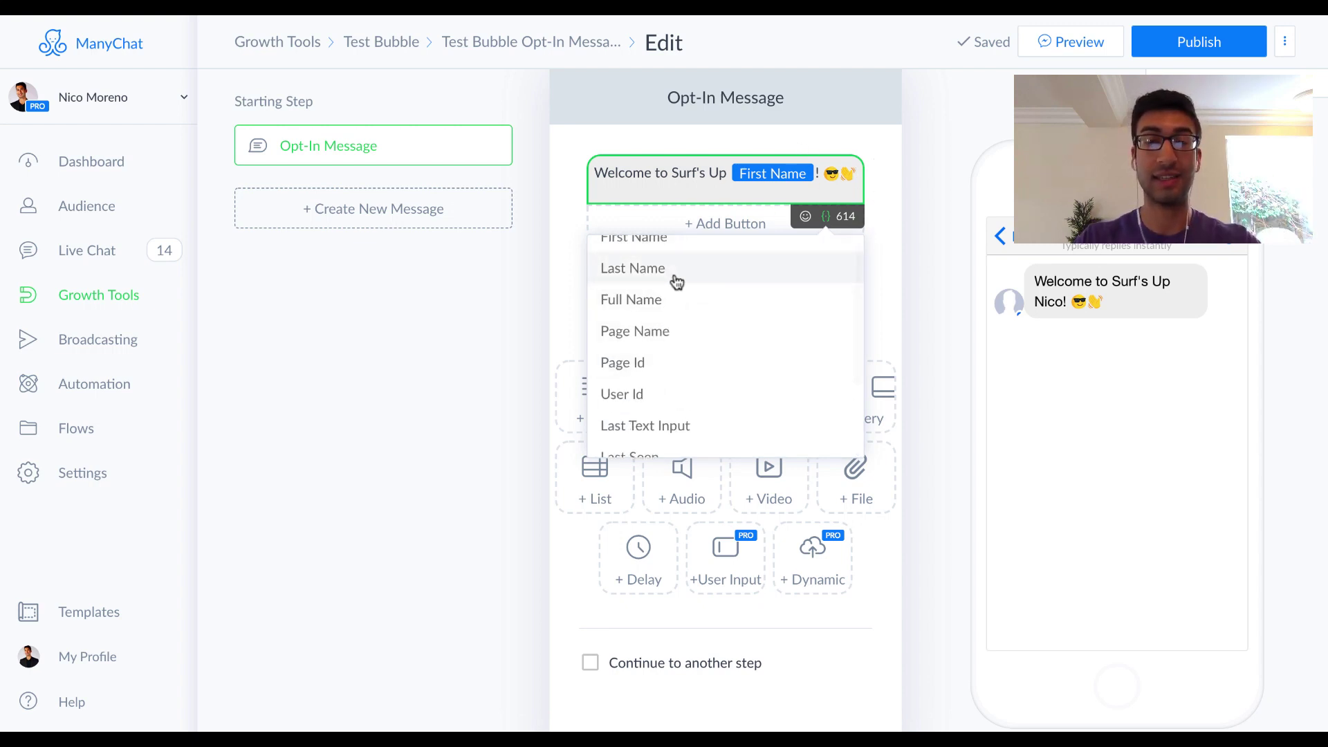
Add a second message line reading 'How can we help you today?'.
{"action": "left_click", "coordinate": [858, 177]}
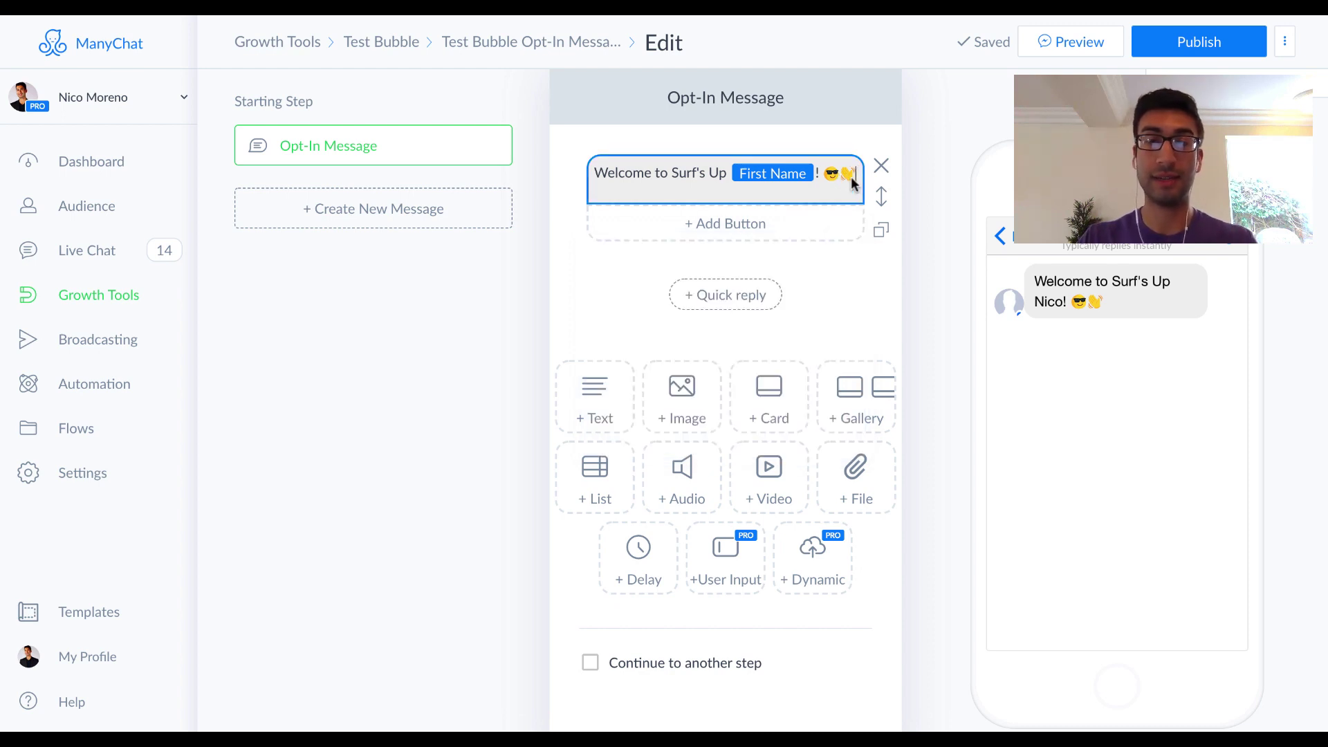
{"action": "key", "text": "Return"}
{"action": "left_click", "coordinate": [857, 208]}
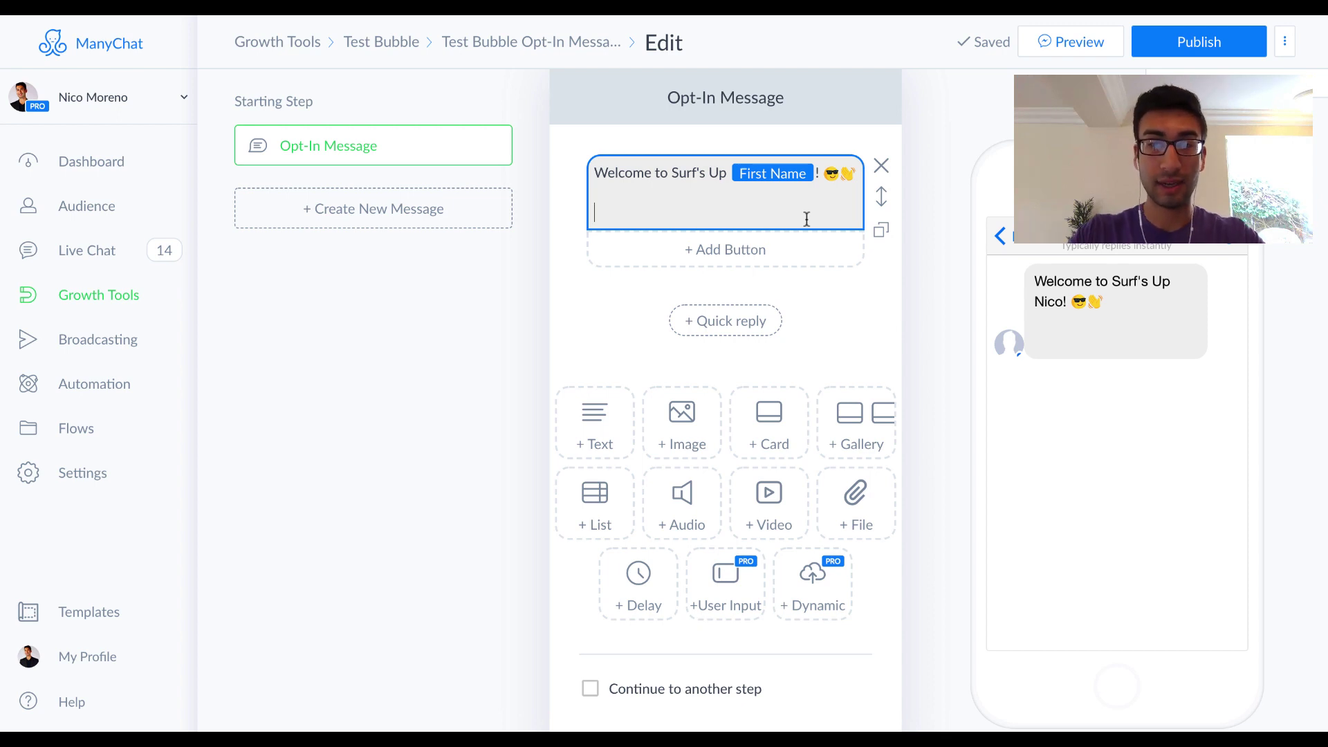
{"action": "type", "text": "How "}
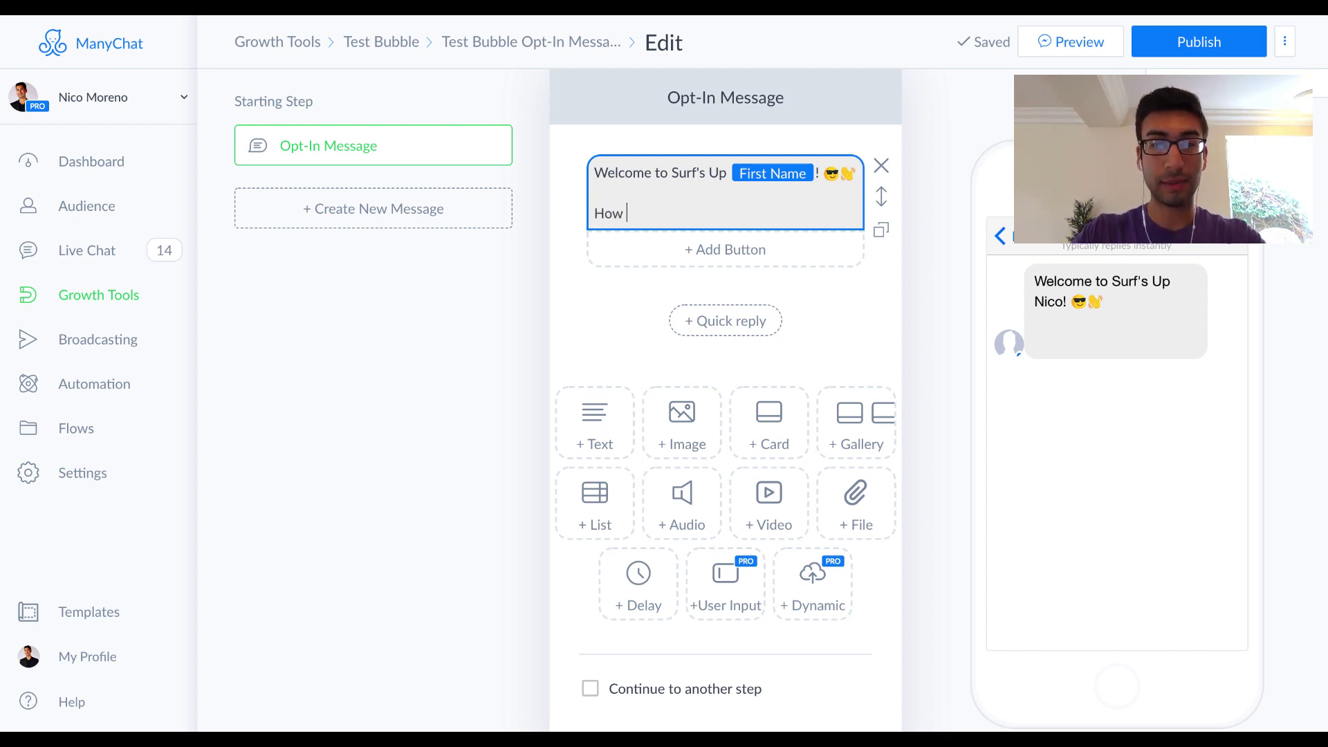
{"action": "type", "text": "can we helop yo"}
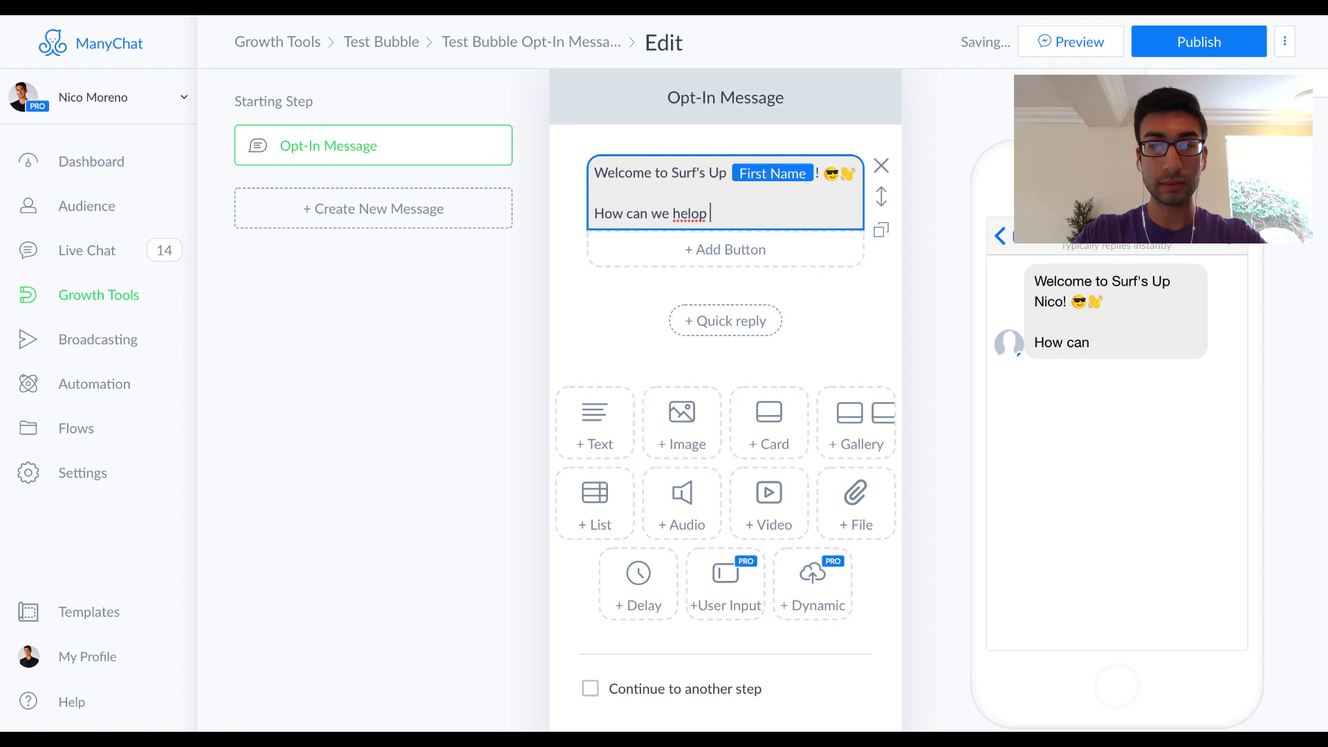
{"action": "key", "text": "BackSpace"}
{"action": "key", "text": "BackSpace"}
{"action": "key", "text": "BackSpace"}
{"action": "key", "text": "BackSpace"}
{"action": "key", "text": "BackSpace"}
{"action": "type", "text": "p you today?"}
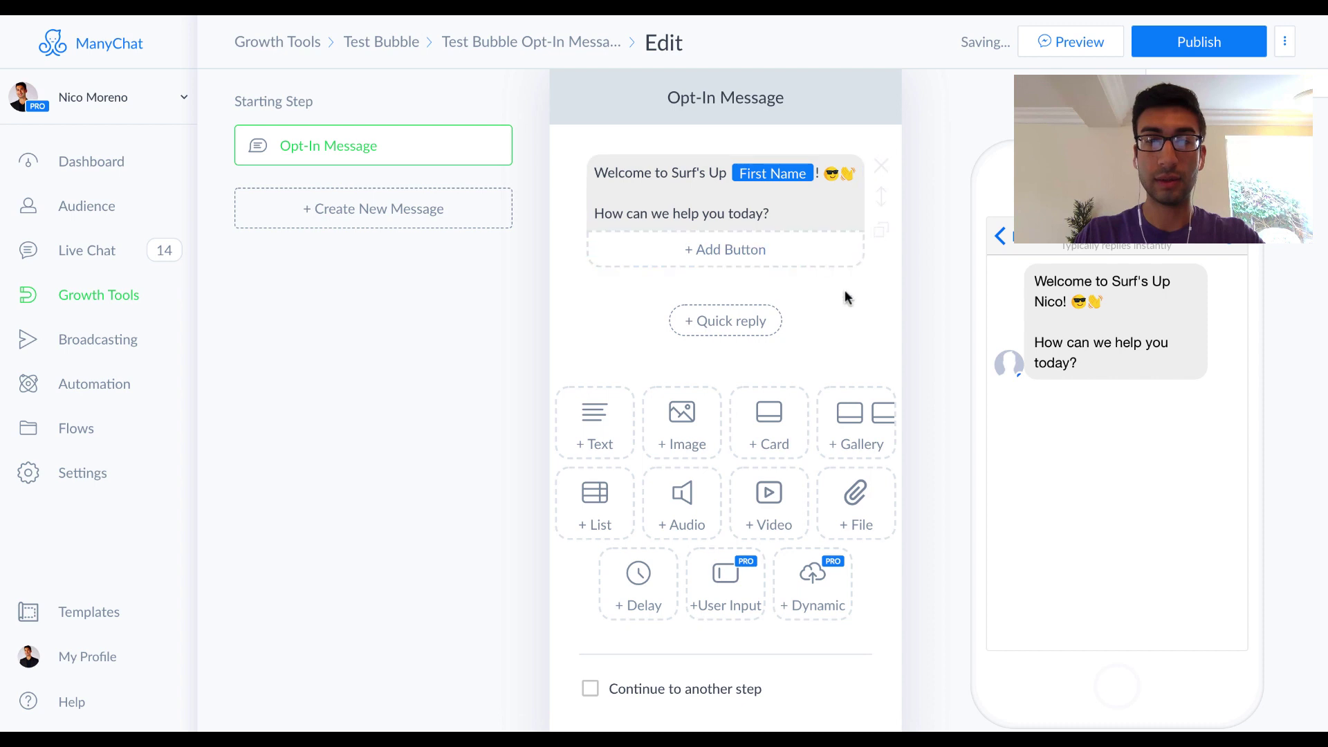
Append two 👇 pointing-down emojis after 'today?'.
{"action": "left_click", "coordinate": [795, 217]}
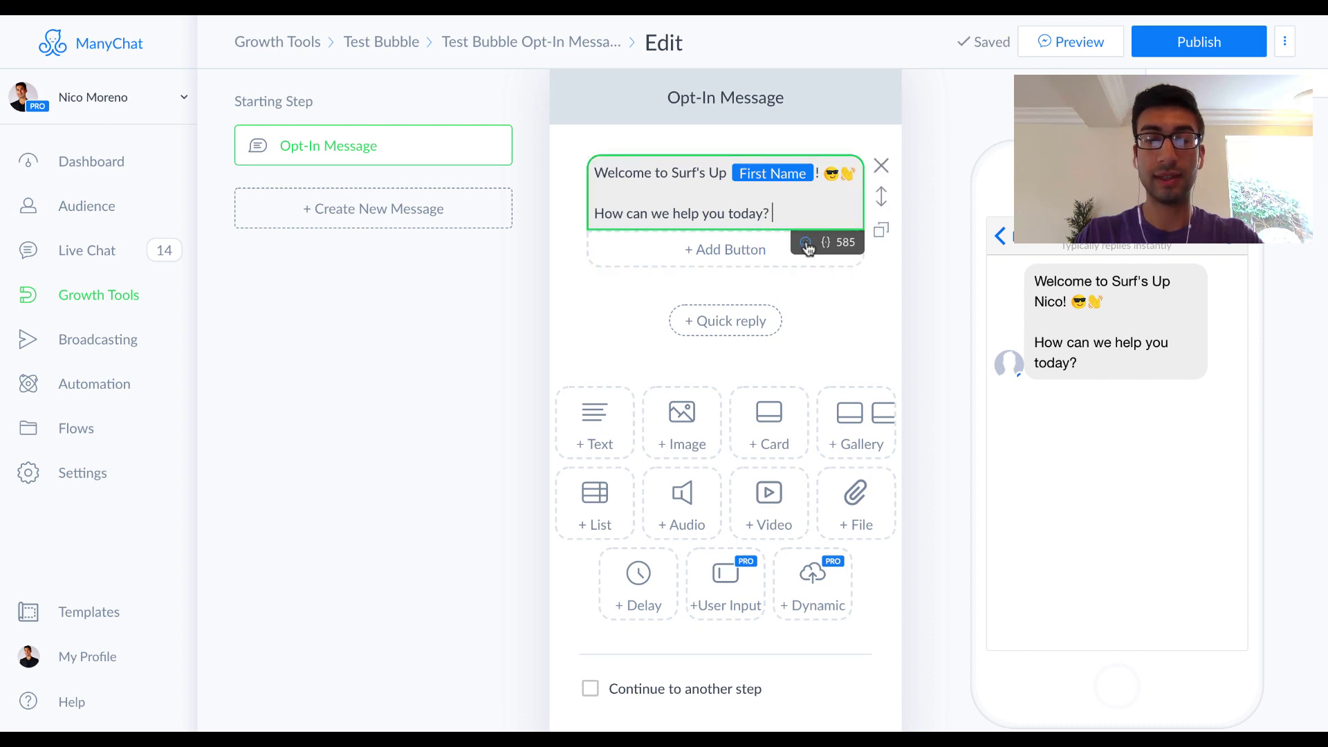
{"action": "left_click", "coordinate": [805, 242]}
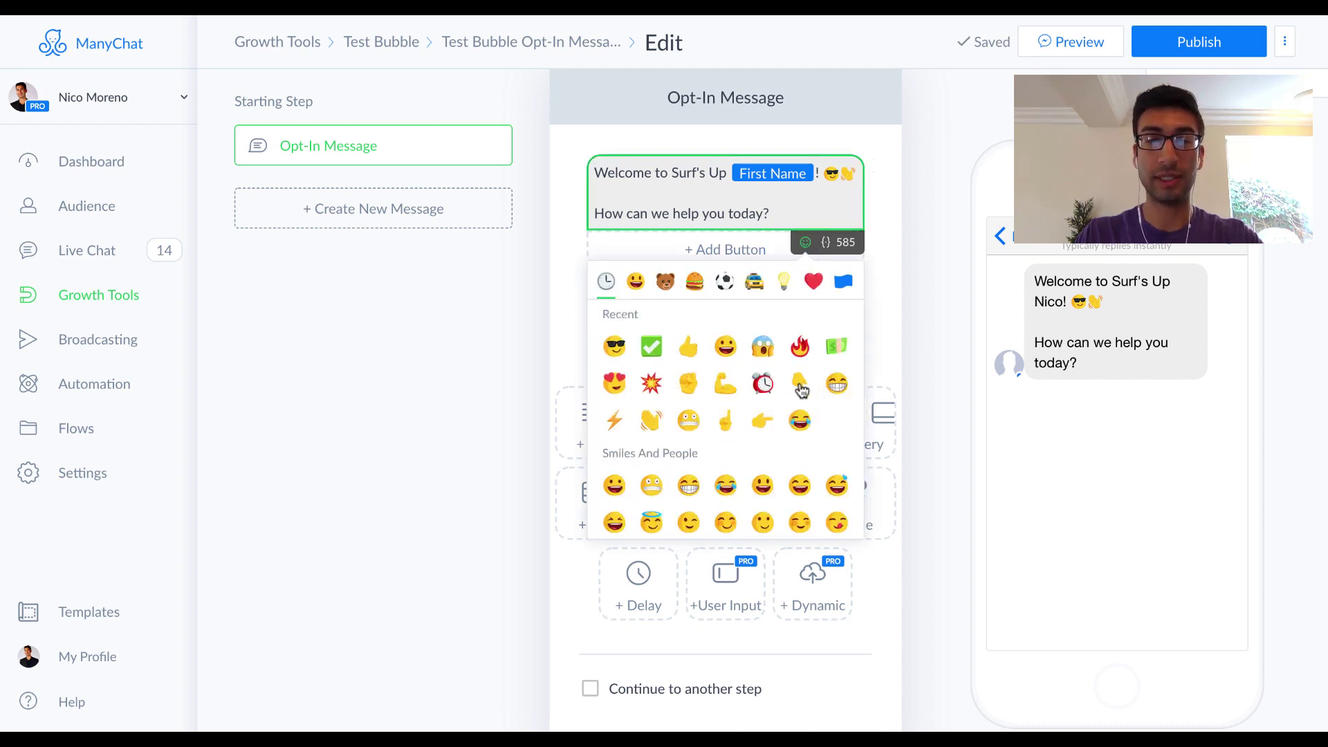
{"action": "left_click", "coordinate": [801, 388]}
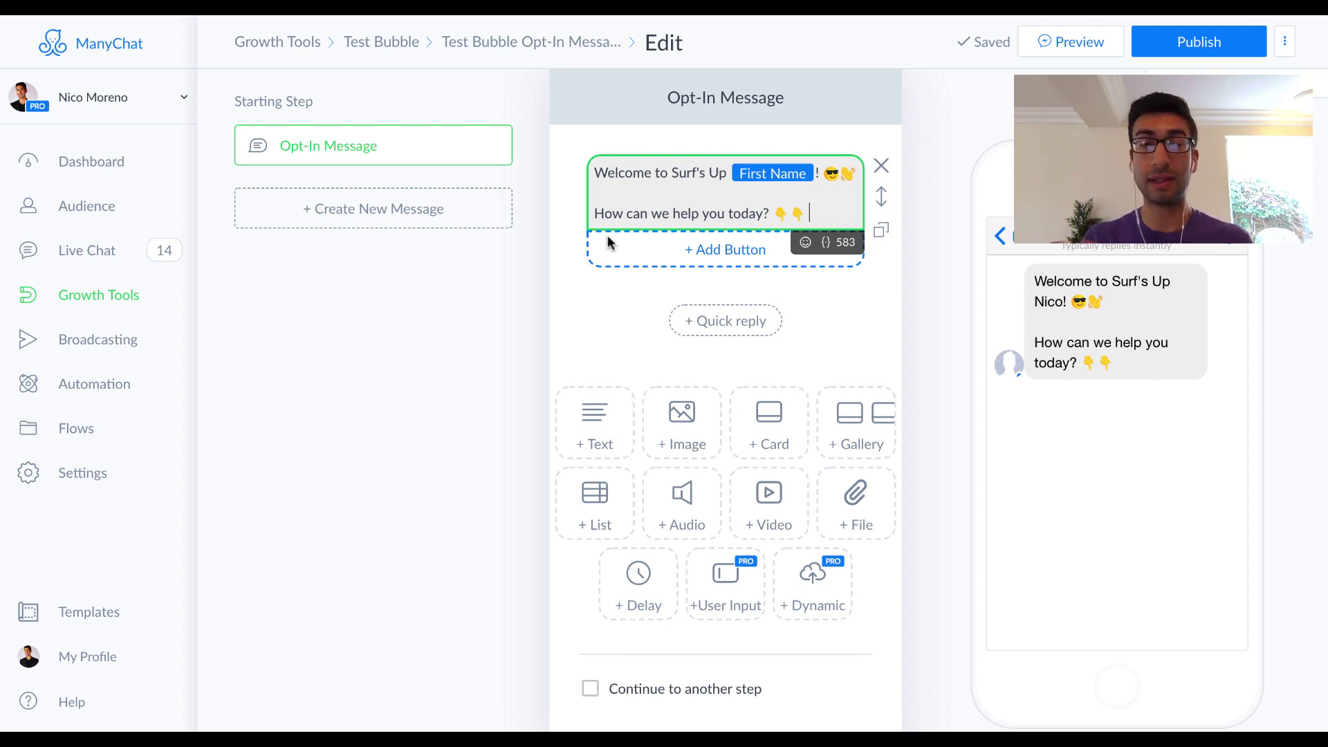
Create buttons 'Shop Now', 'Talk to Support' and '10% off Coupon' under the message.
{"action": "left_click", "coordinate": [711, 251]}
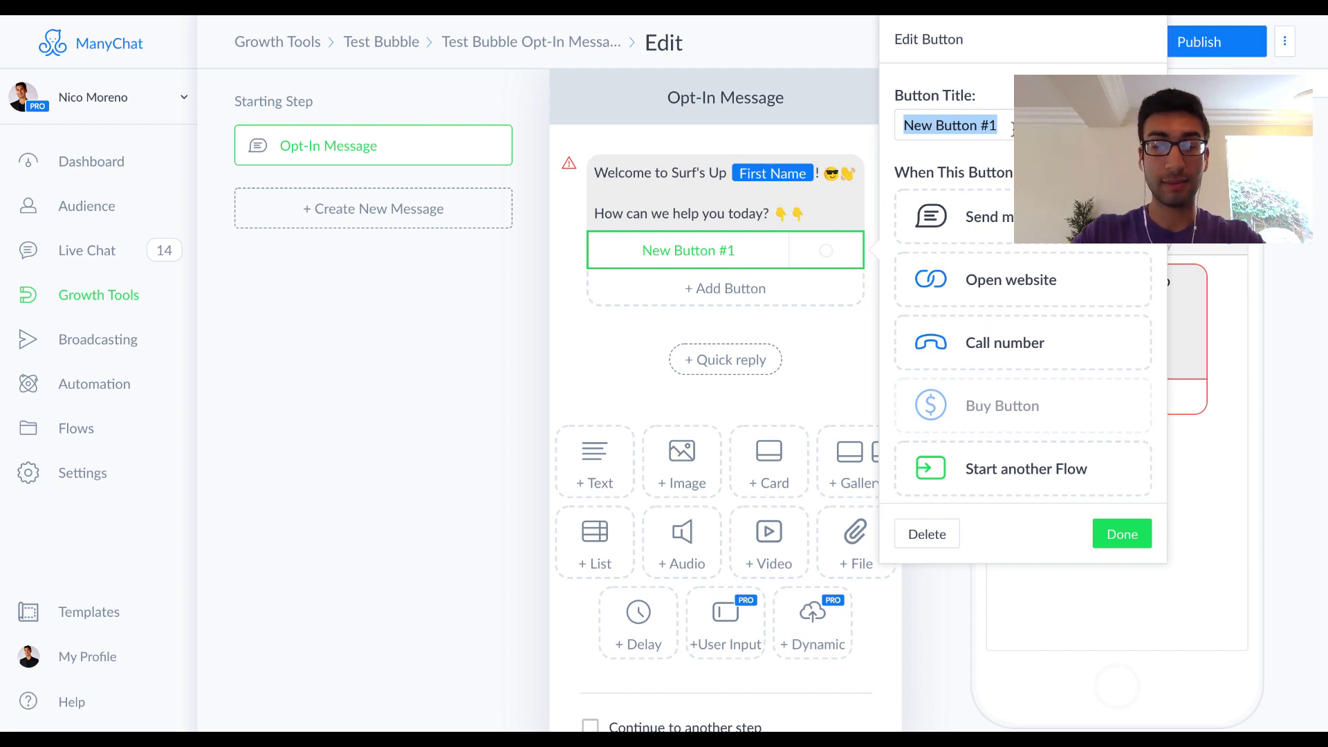
{"action": "type", "text": "Shop Now"}
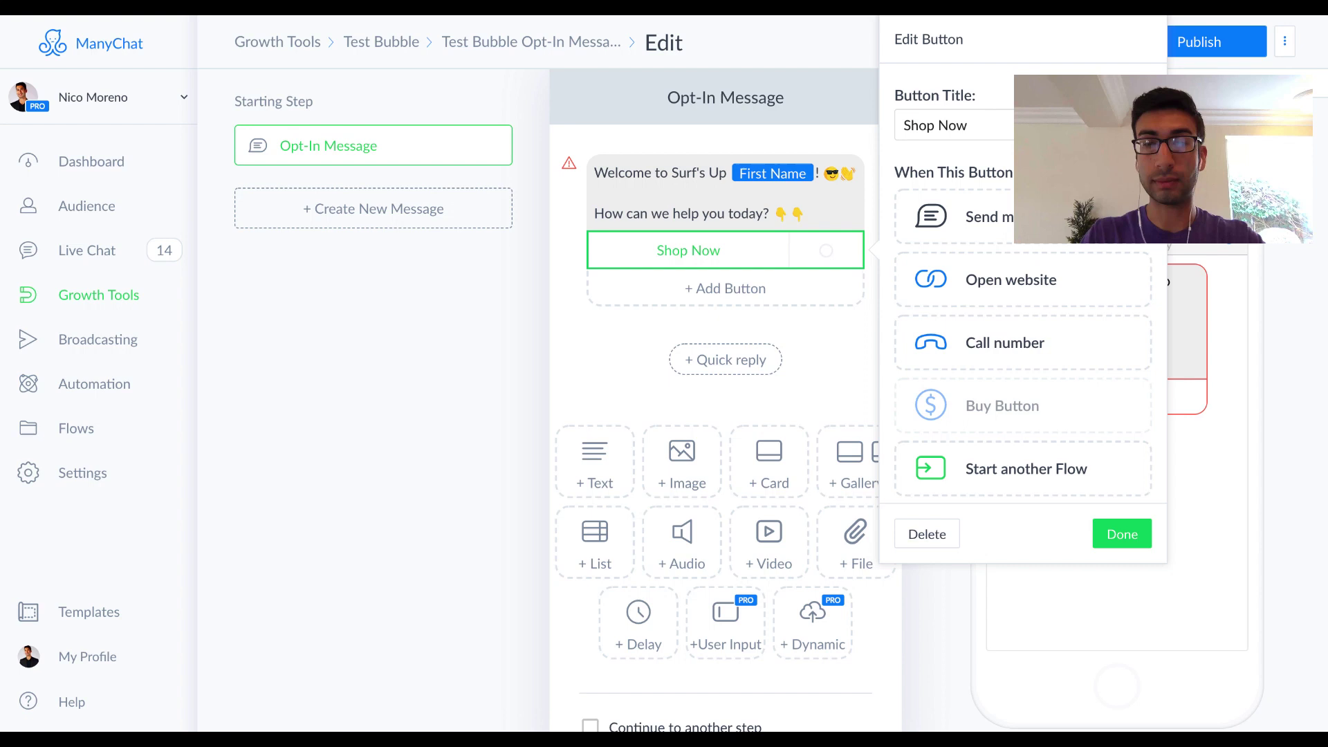
{"action": "left_click", "coordinate": [733, 287]}
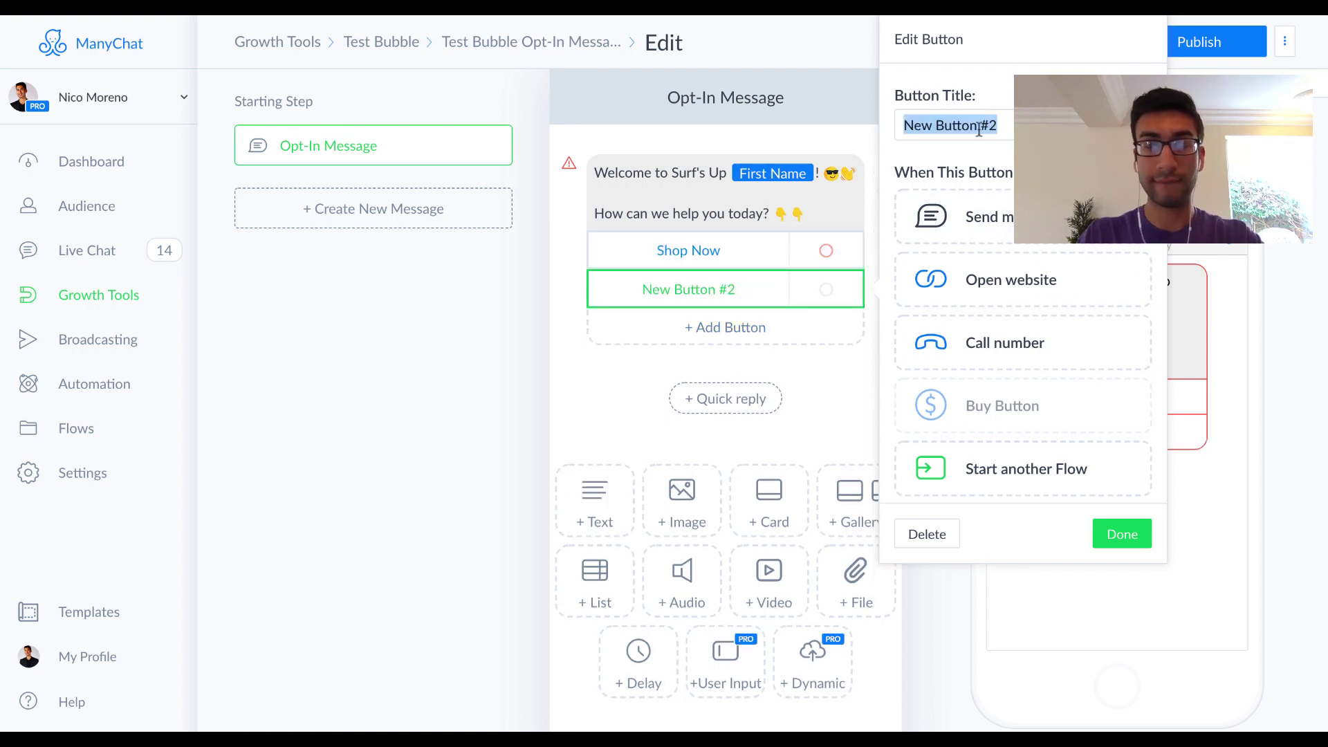
{"action": "type", "text": "Talk "}
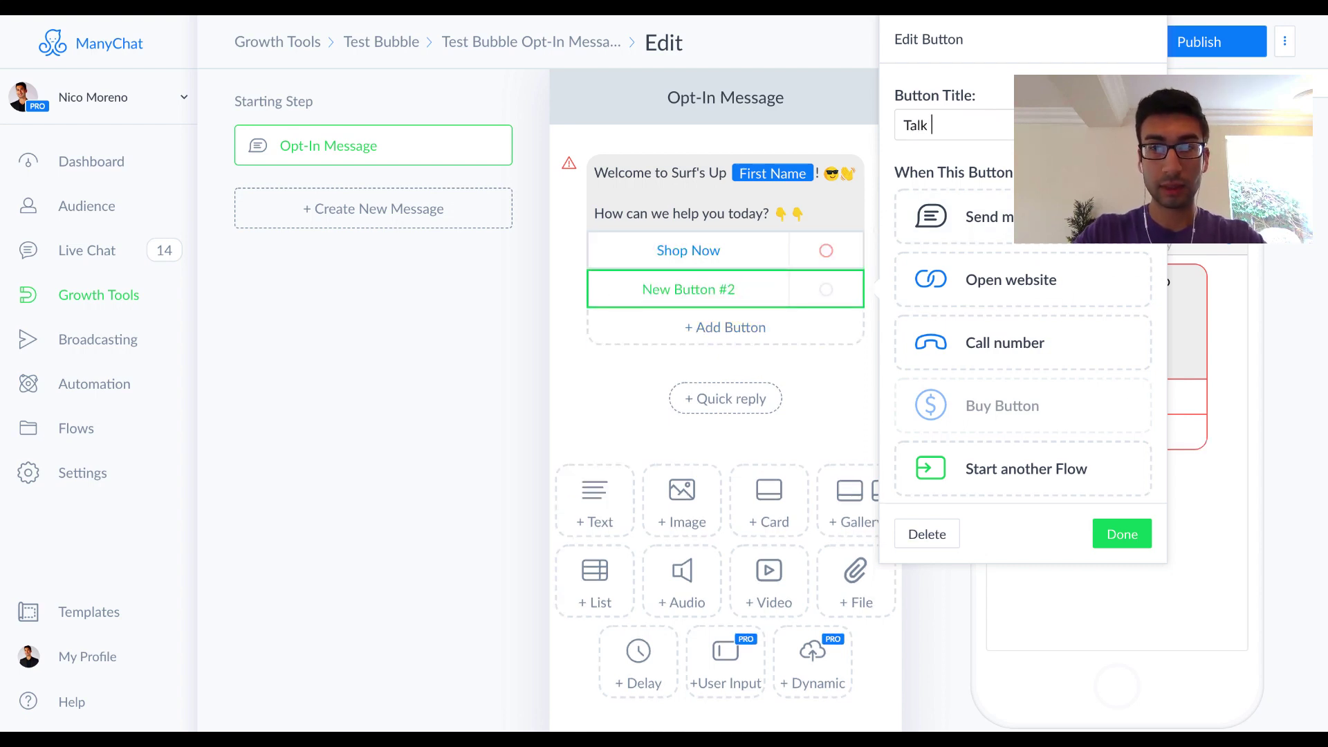
{"action": "type", "text": "to Support"}
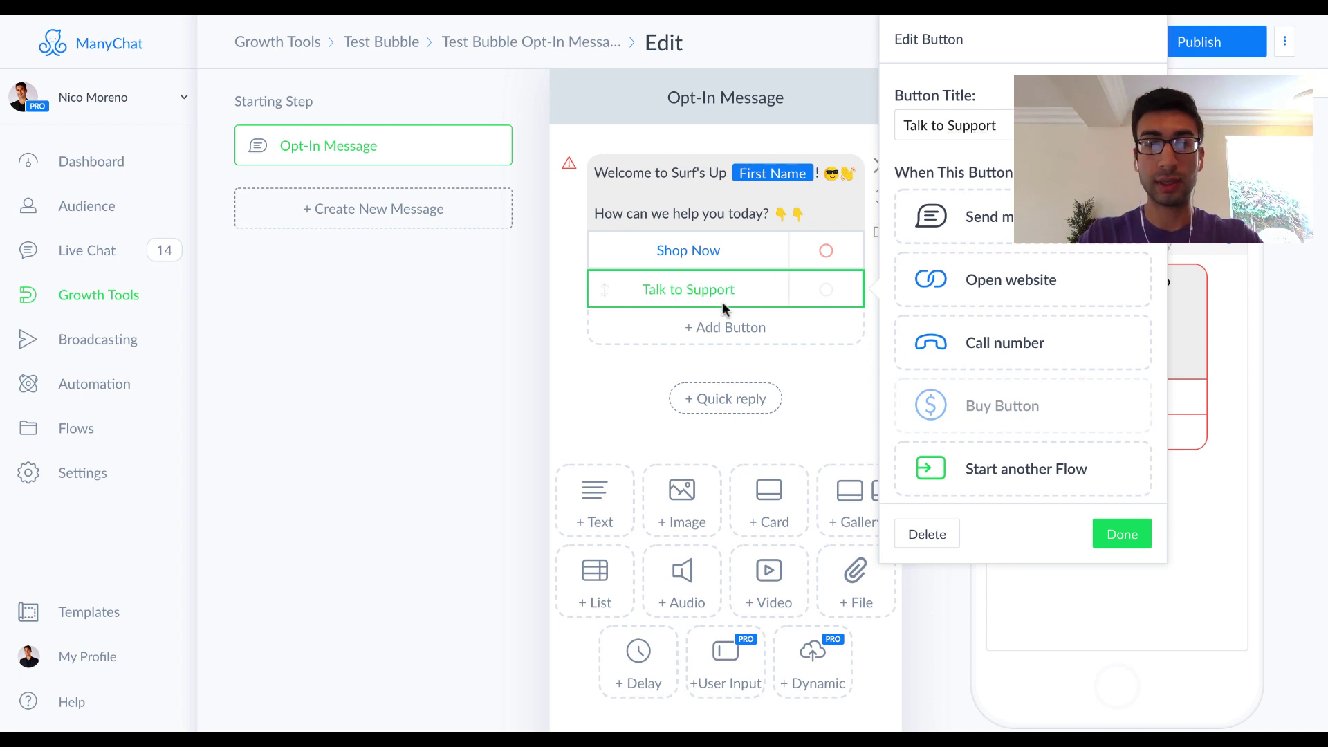
{"action": "left_click", "coordinate": [708, 332]}
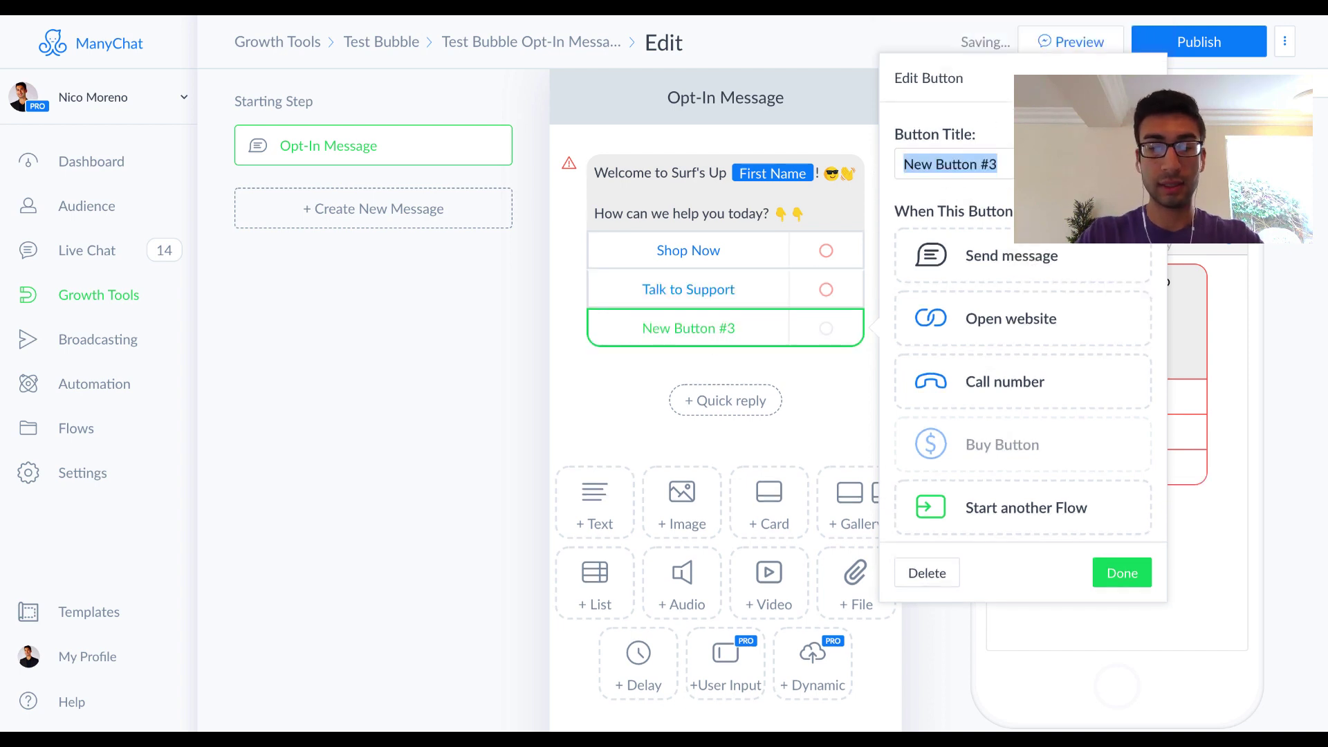
{"action": "type", "text": "1"}
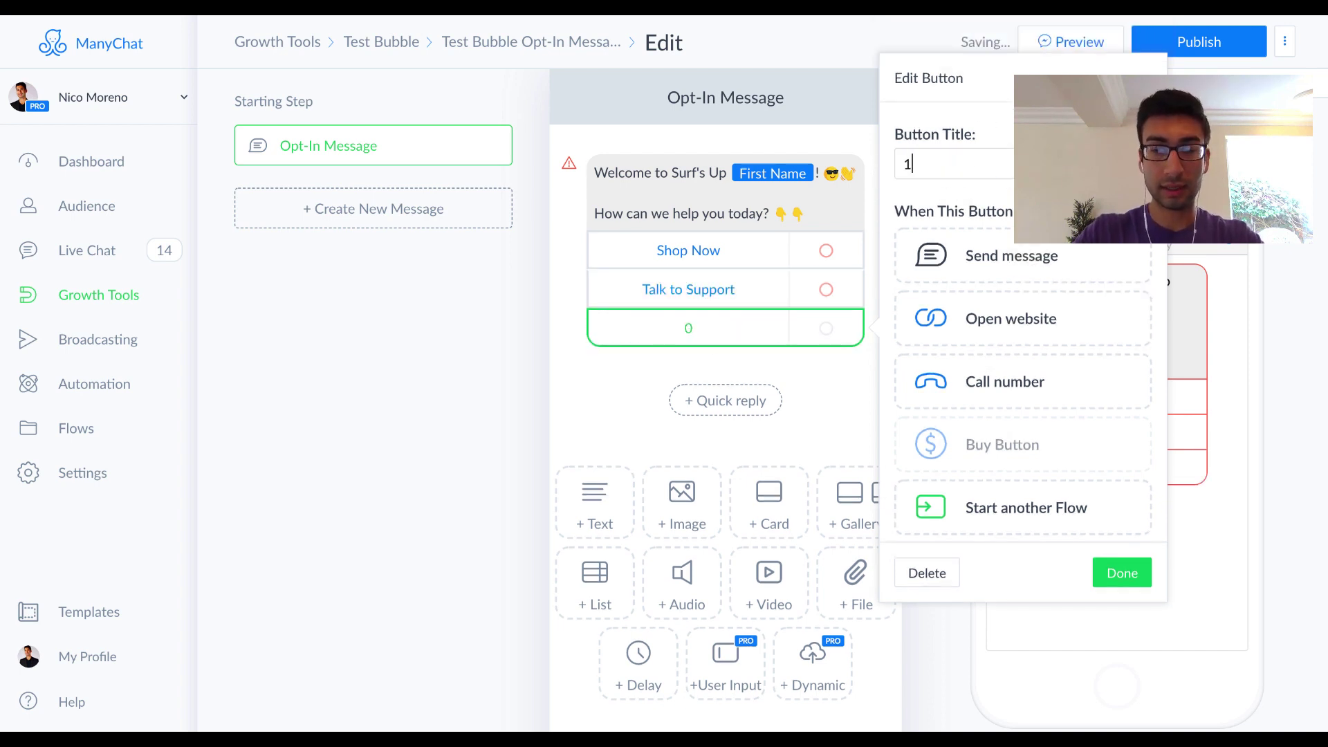
{"action": "type", "text": "0% off "}
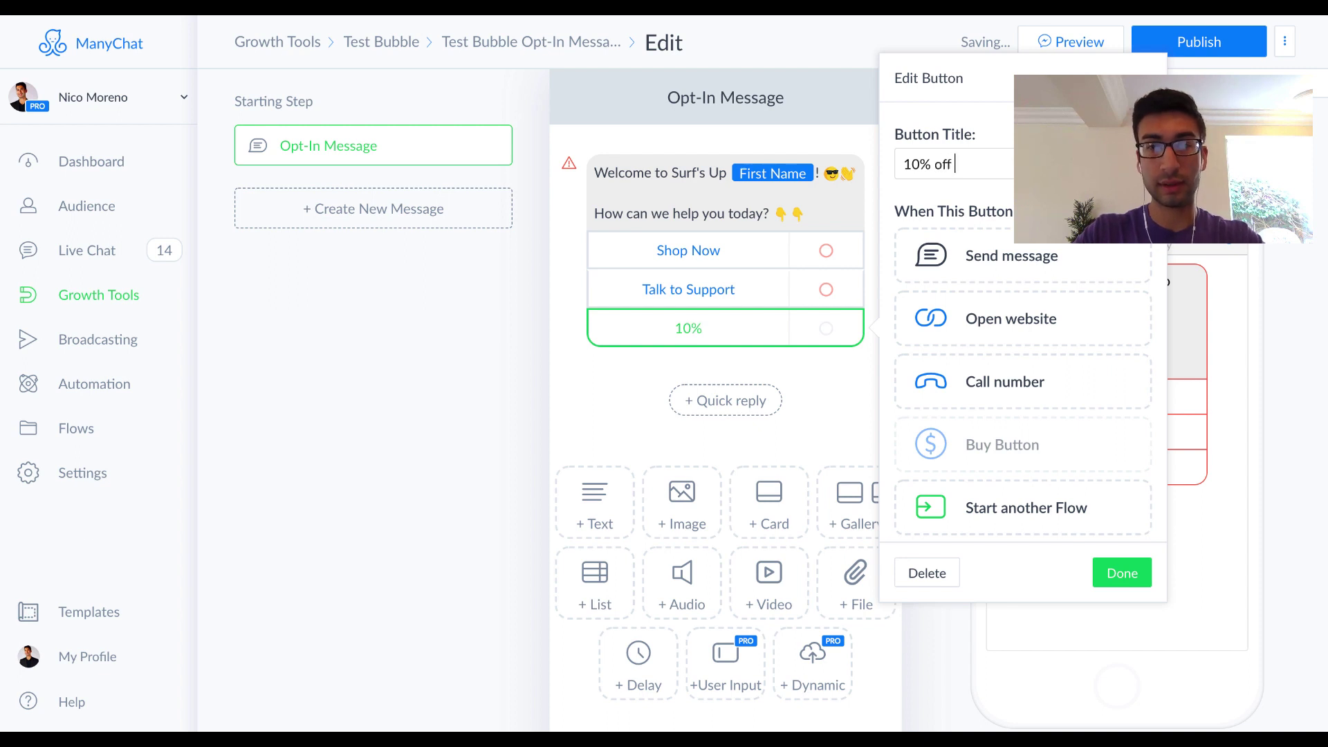
{"action": "type", "text": "Coupon"}
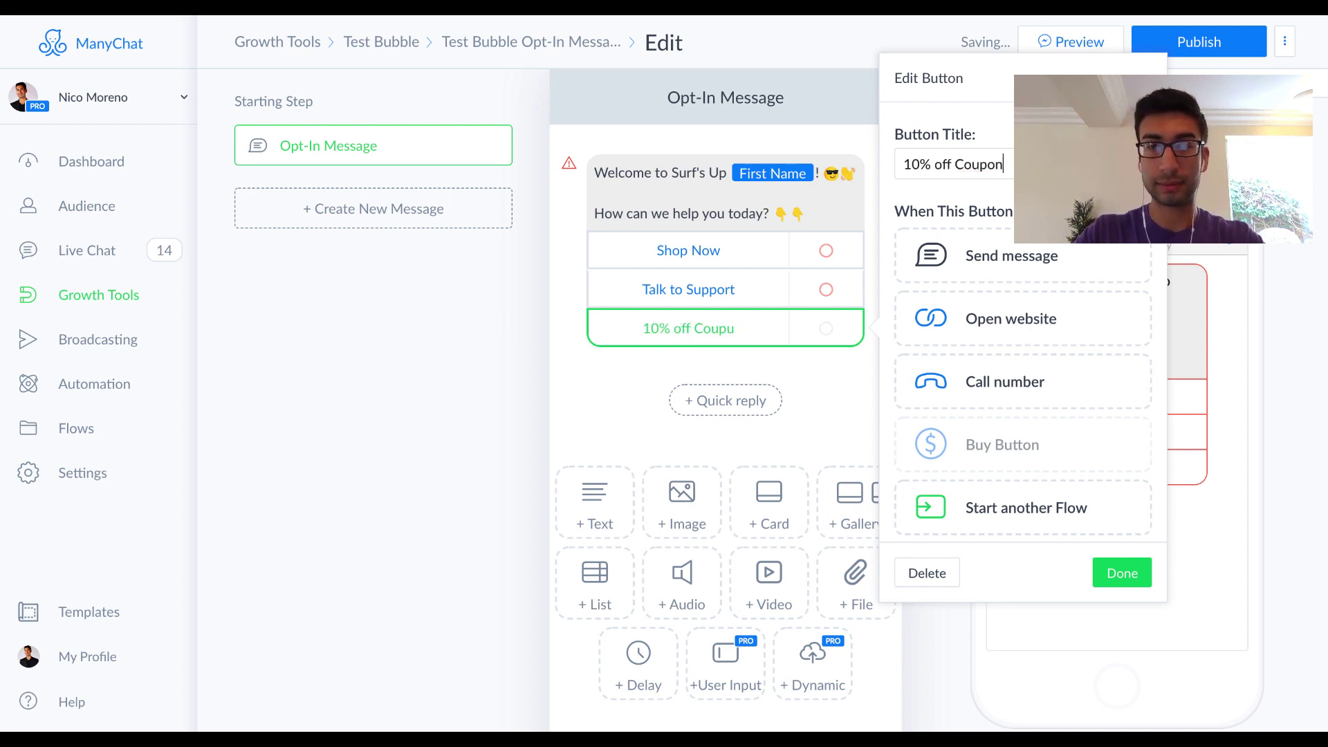
{"action": "left_click", "coordinate": [1108, 572]}
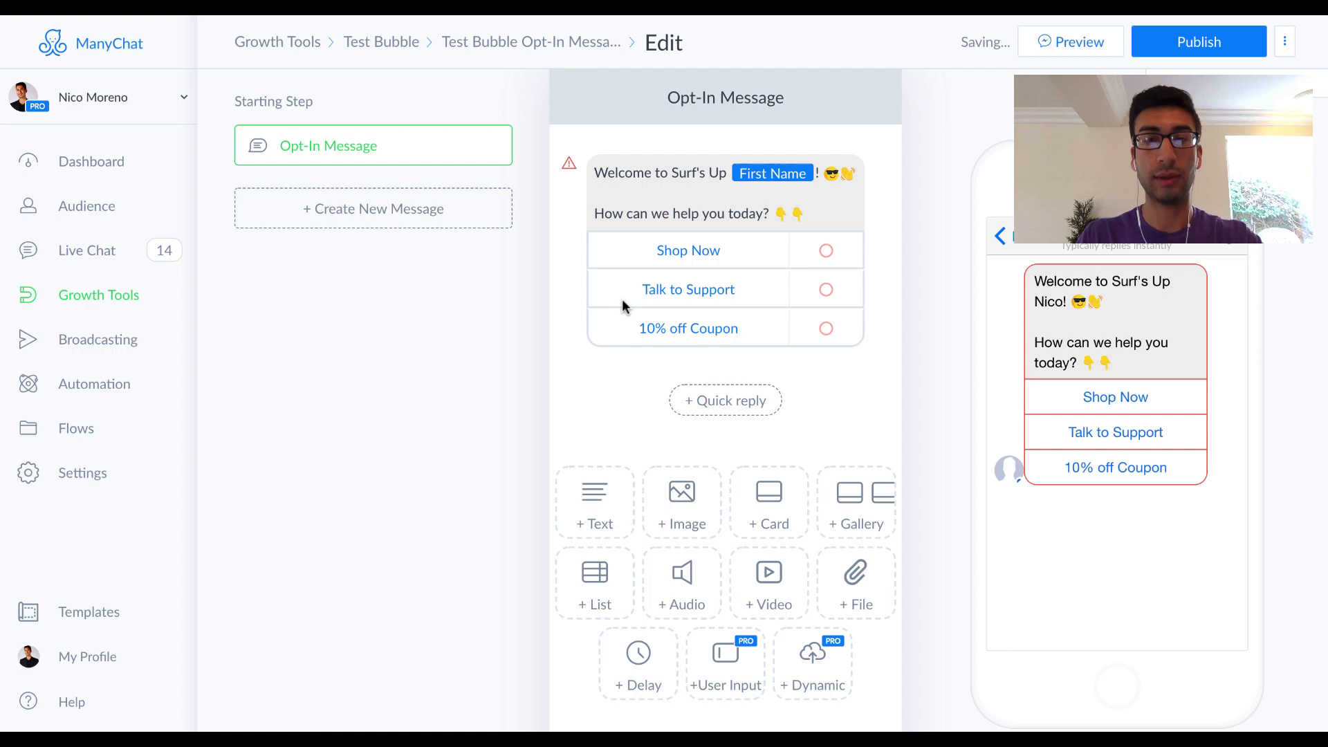
{"action": "left_click", "coordinate": [748, 250]}
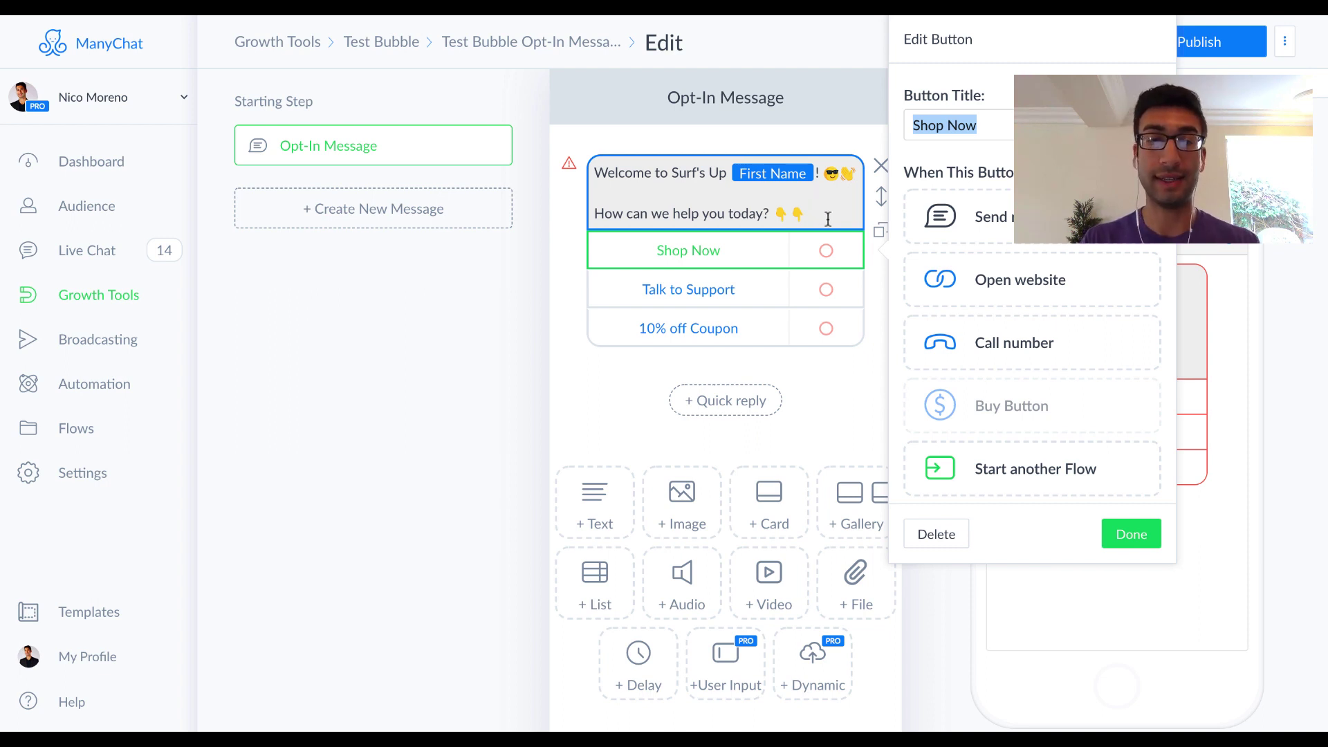
{"action": "left_click", "coordinate": [997, 117]}
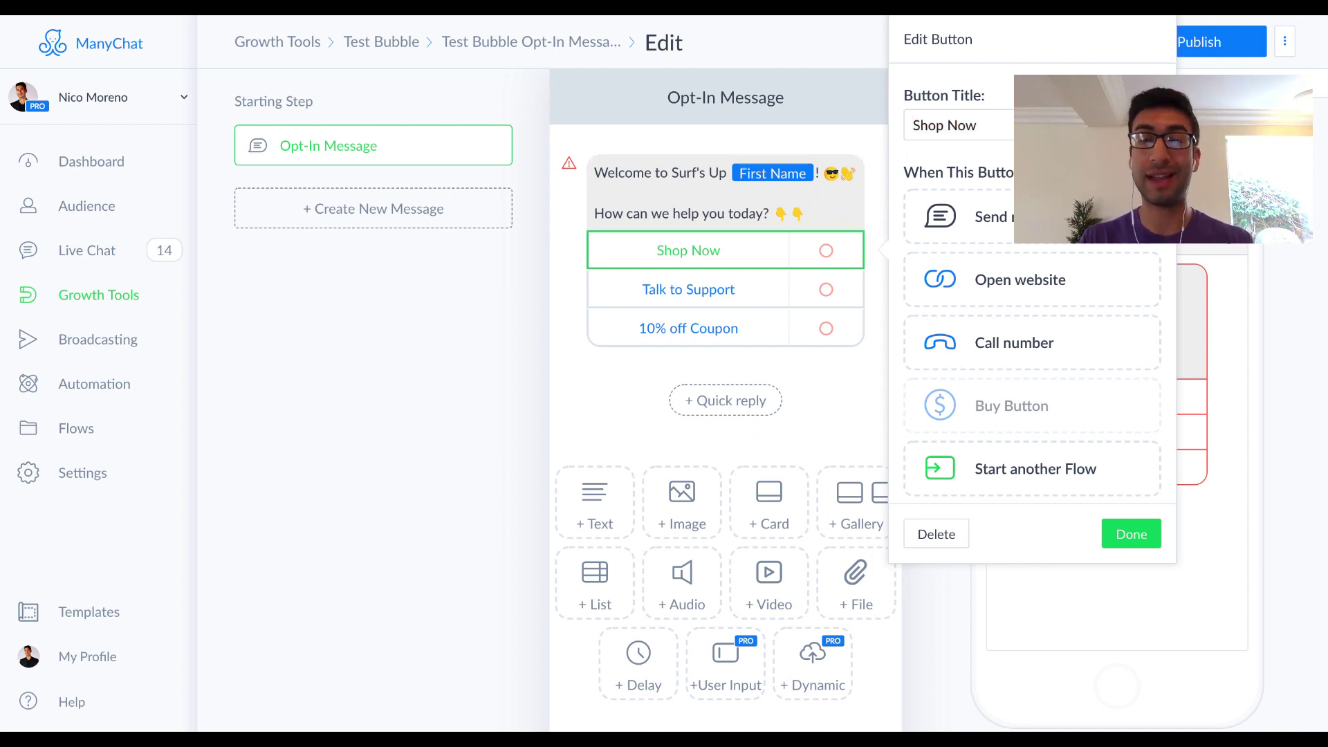
{"action": "left_click", "coordinate": [1087, 285]}
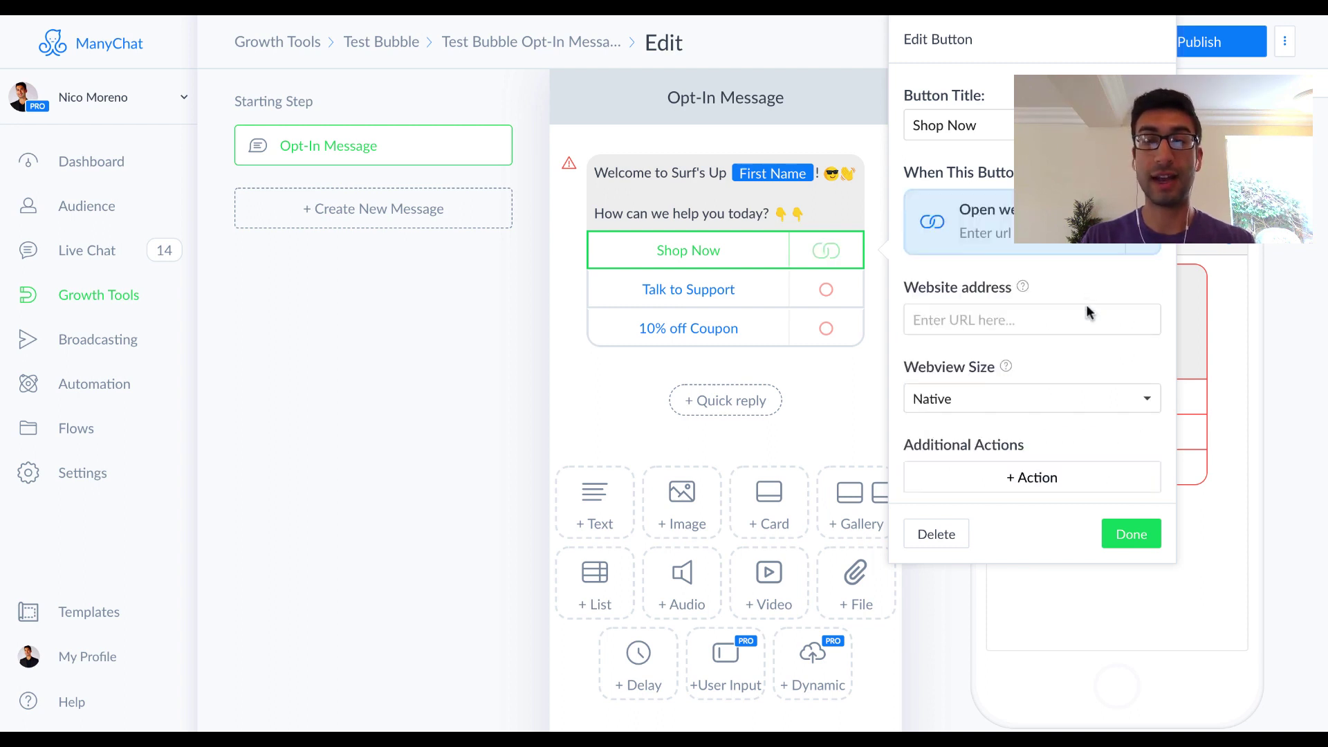
{"action": "left_click", "coordinate": [918, 320]}
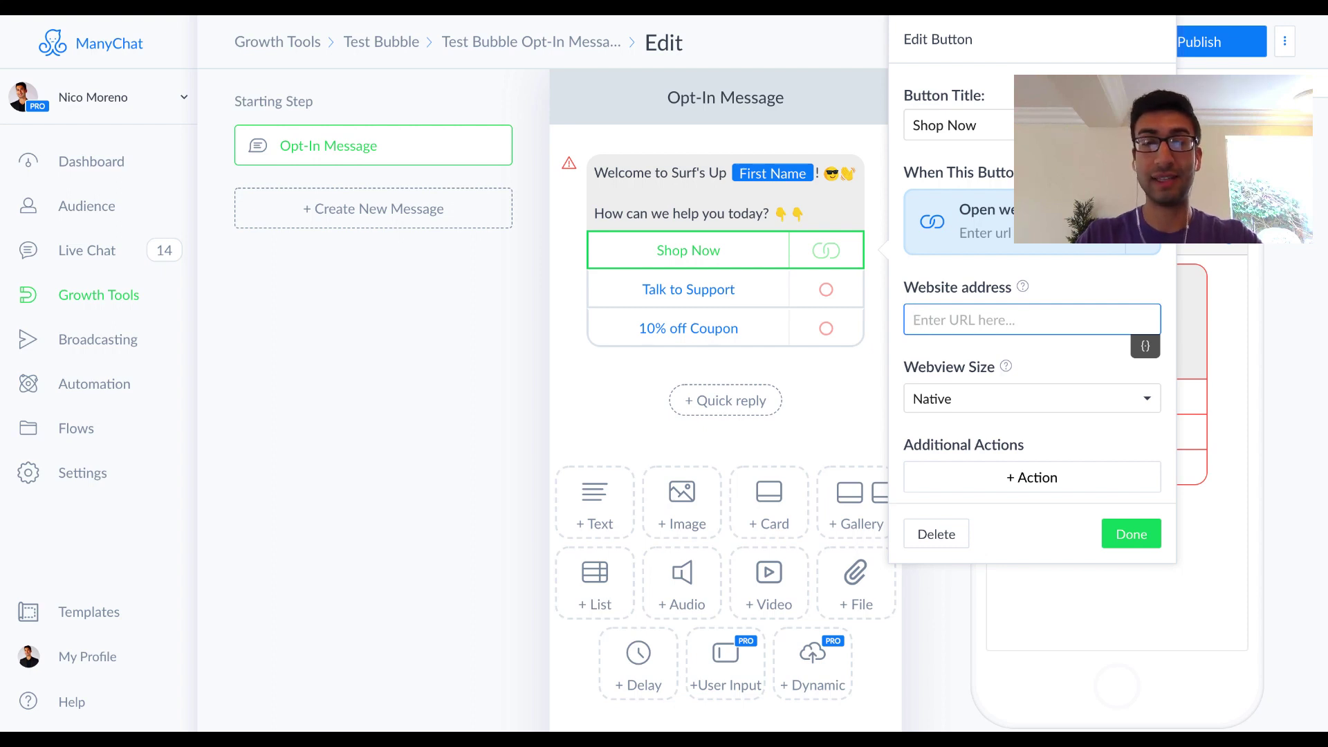
{"action": "type", "text": "ww"}
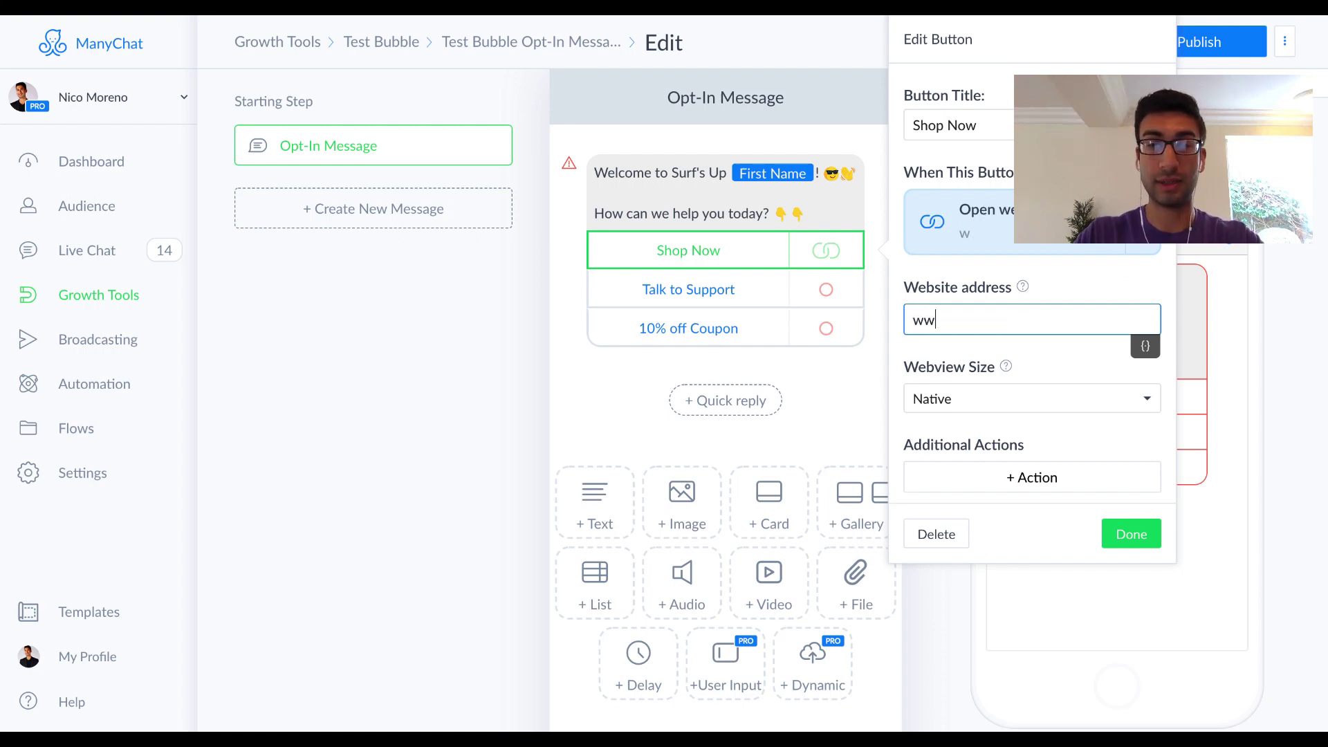
{"action": "type", "text": "w.google.com"}
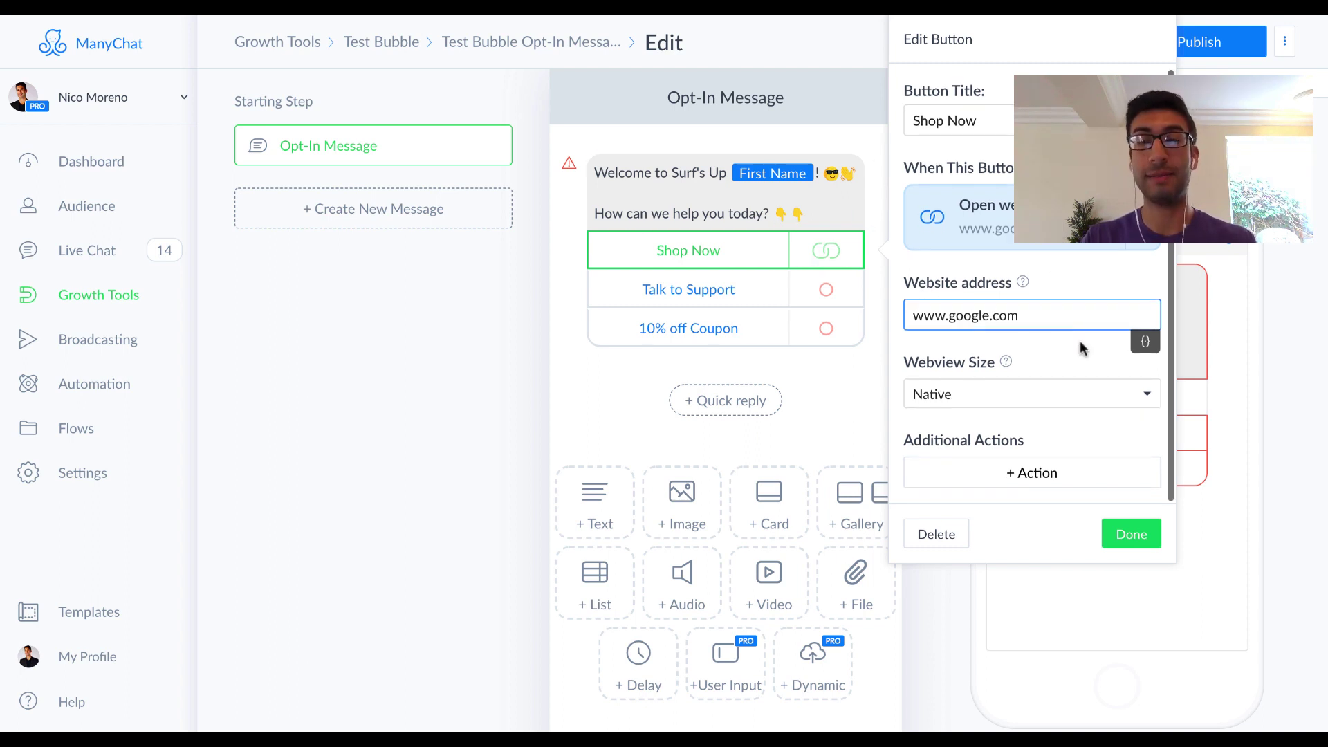
{"action": "left_click", "coordinate": [1130, 534]}
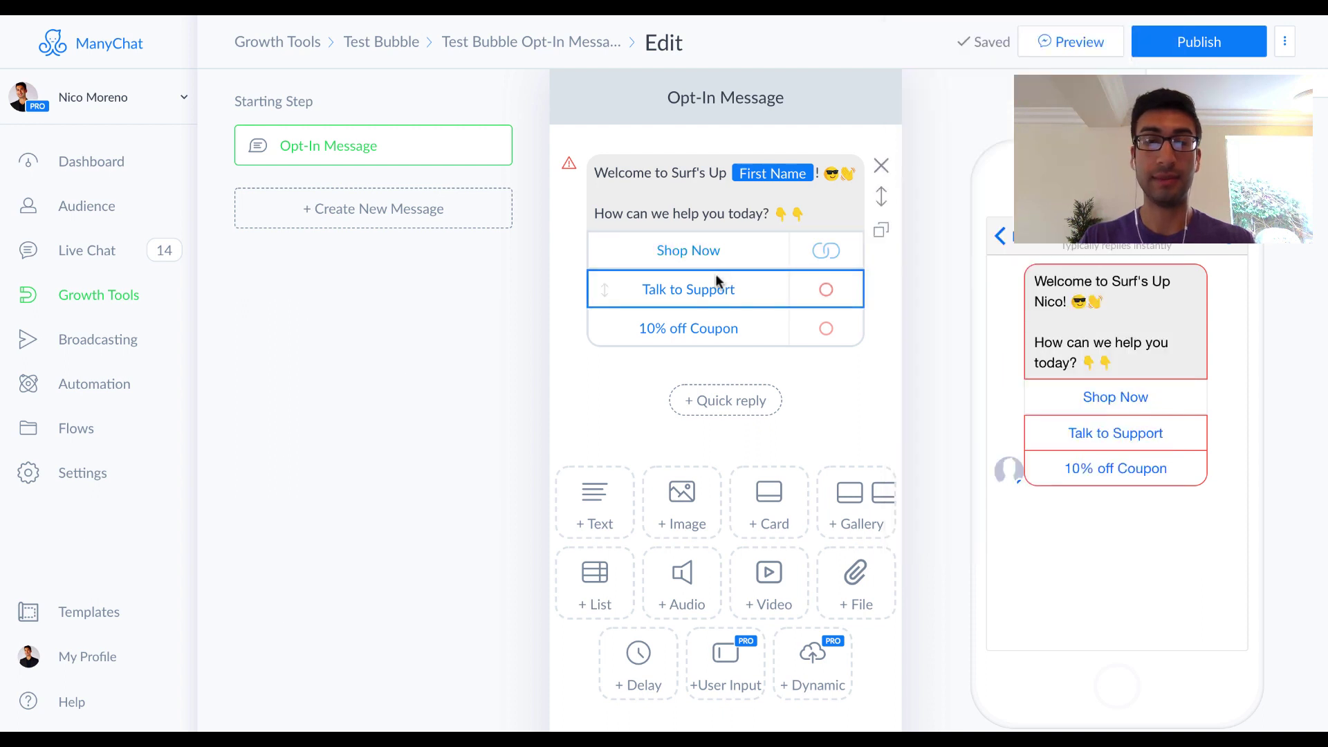
Edit Talk to Support, adding then removing a Call number action to view other actions.
{"action": "left_click", "coordinate": [759, 302]}
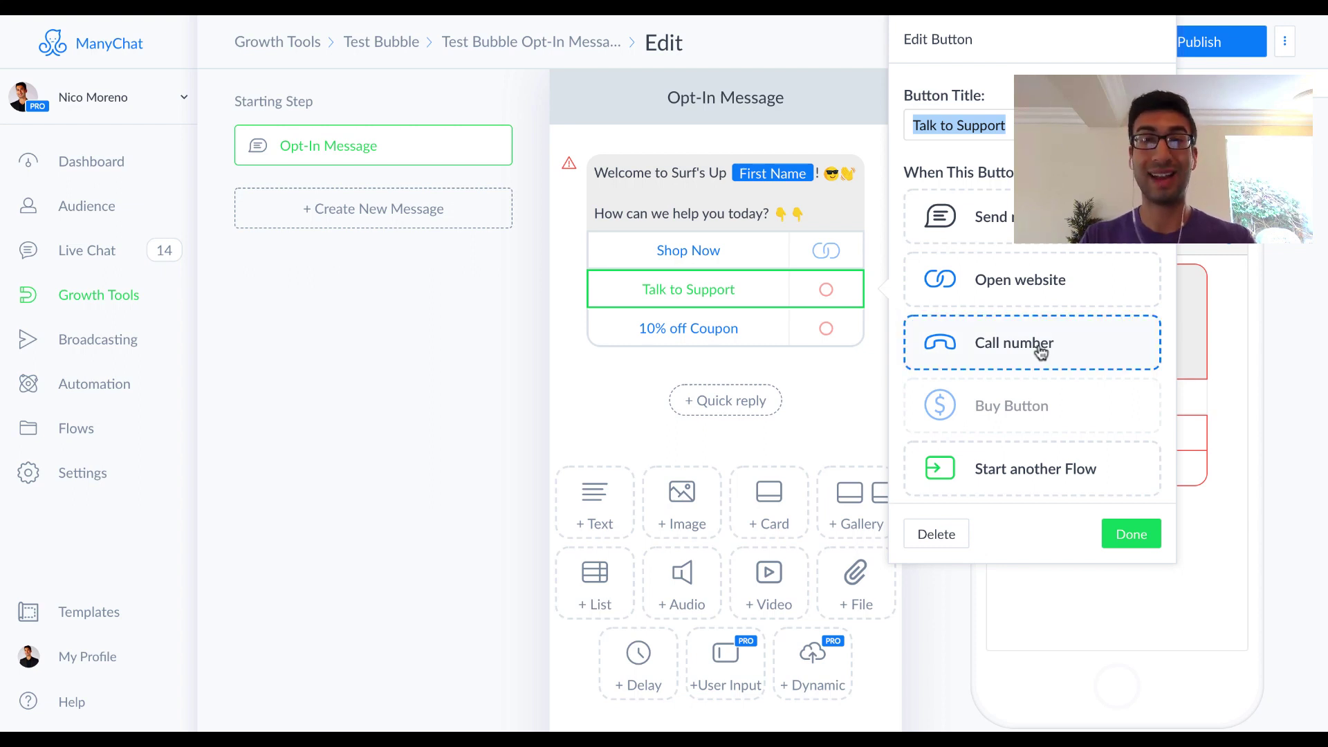
{"action": "left_click", "coordinate": [1072, 346]}
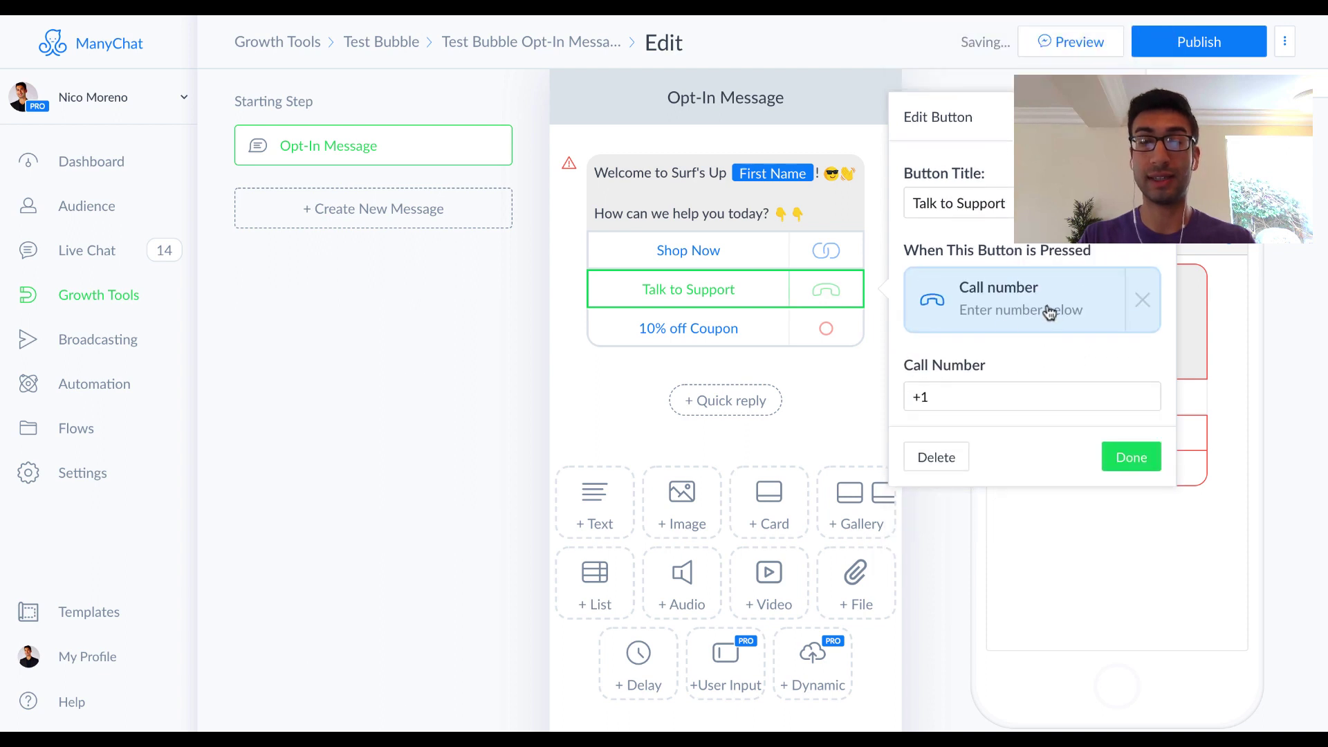
{"action": "left_click", "coordinate": [975, 391]}
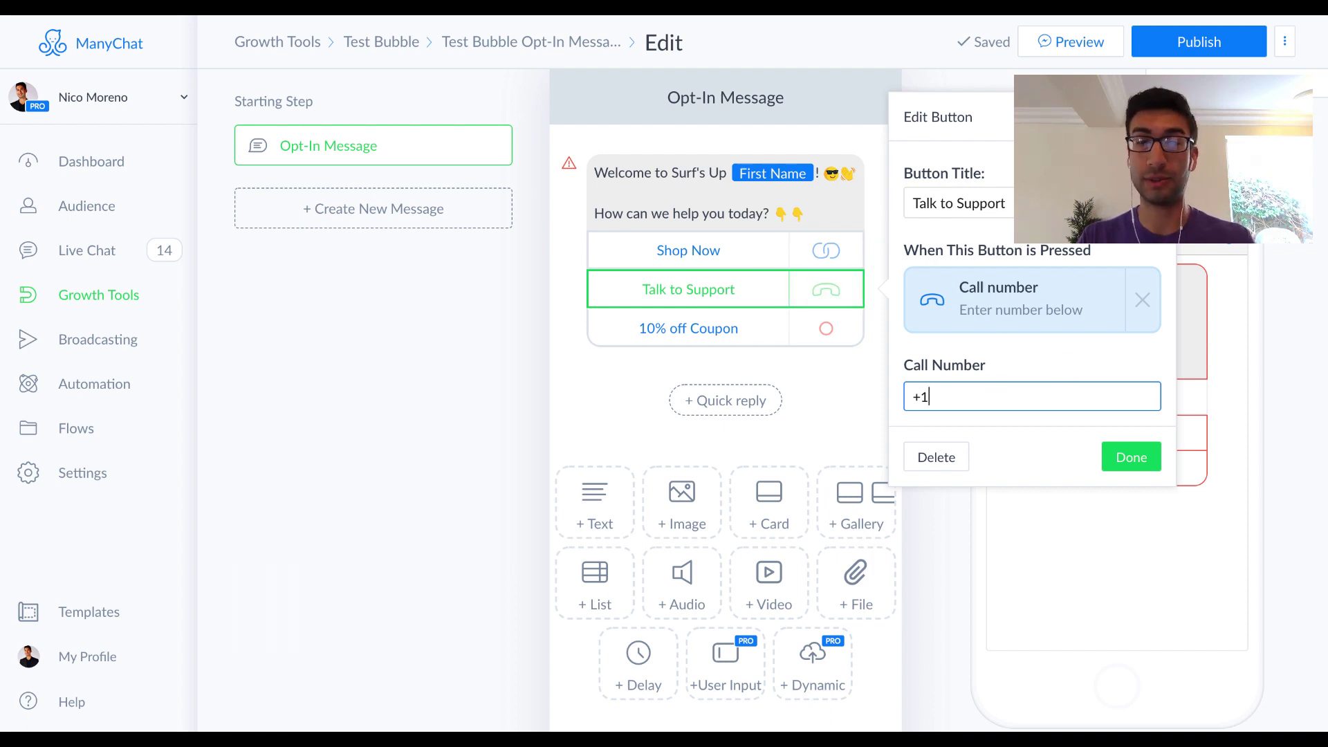
{"action": "left_click", "coordinate": [1139, 299]}
{"action": "scroll", "coordinate": [1021, 344], "scroll_direction": "down", "scroll_amount": 2}
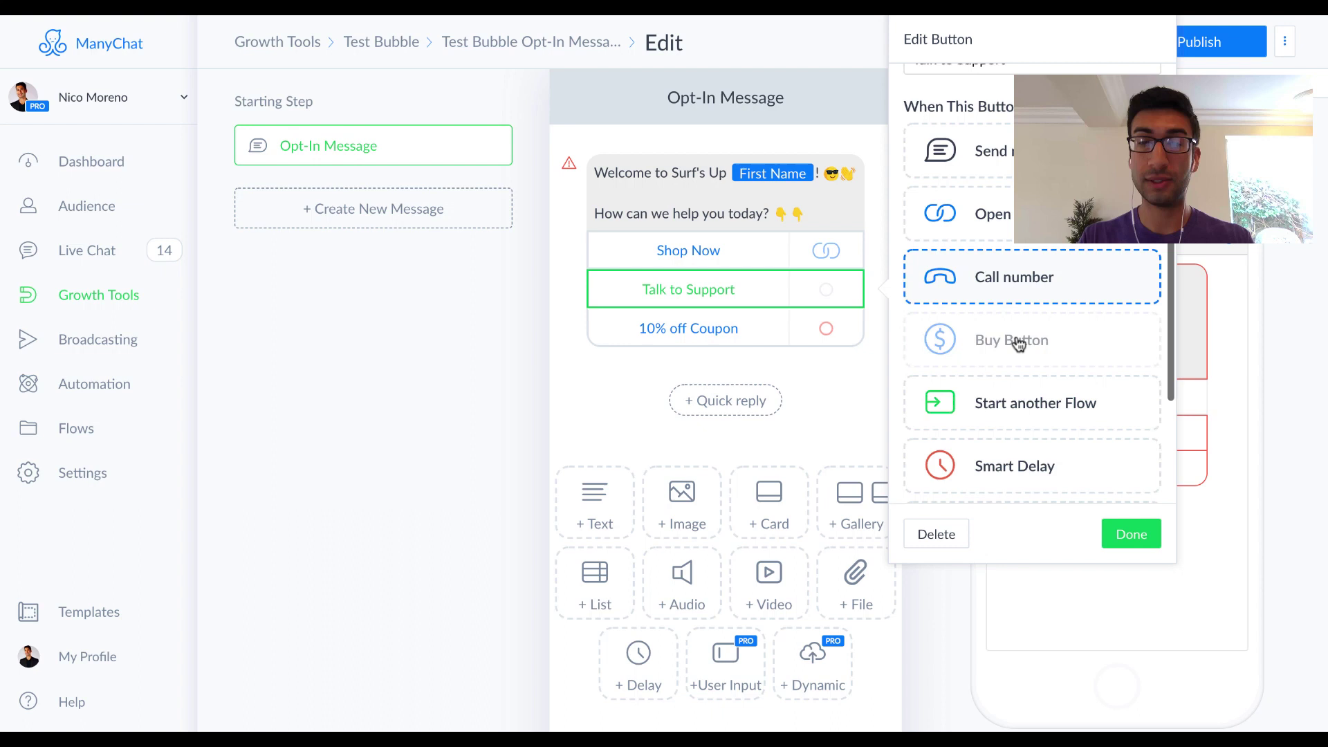
{"action": "scroll", "coordinate": [1020, 342], "scroll_direction": "down", "scroll_amount": 2}
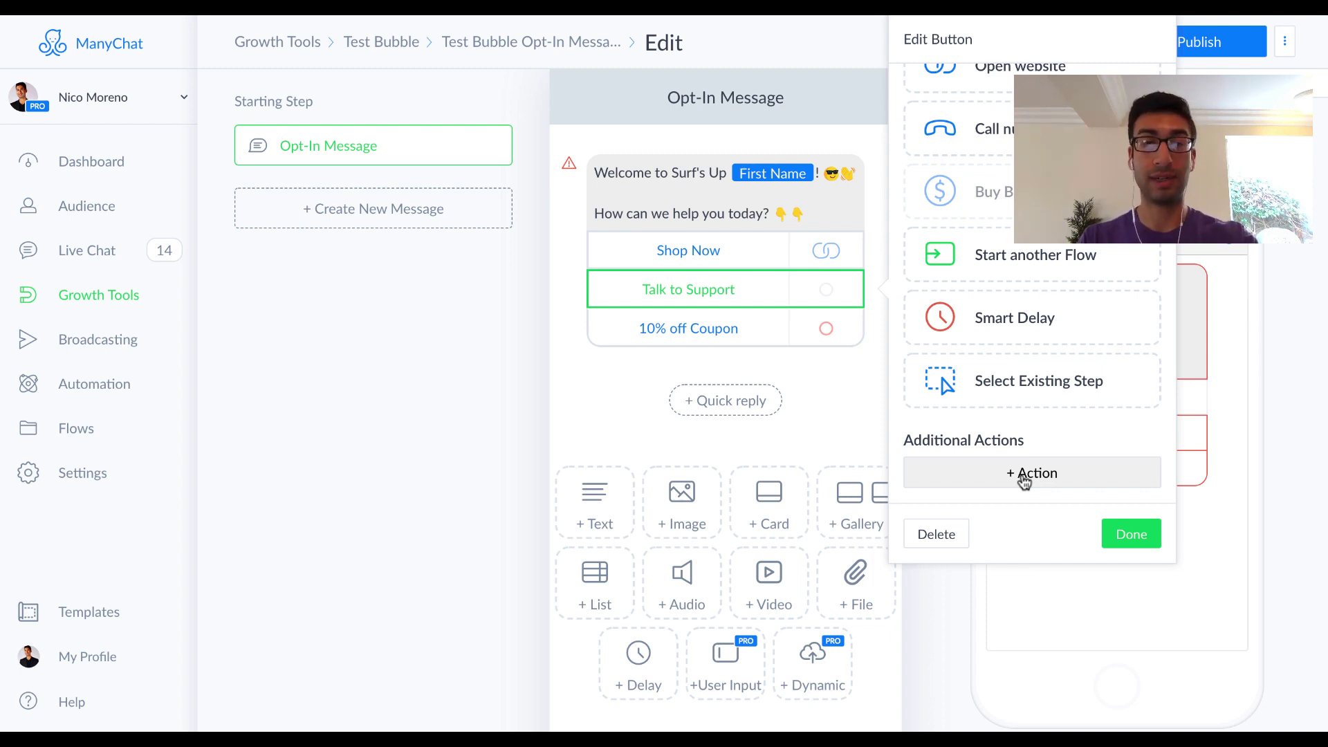
Add a Notify Admins action (Messenger & E-mail) to the Talk to Support button.
{"action": "left_click", "coordinate": [1093, 479]}
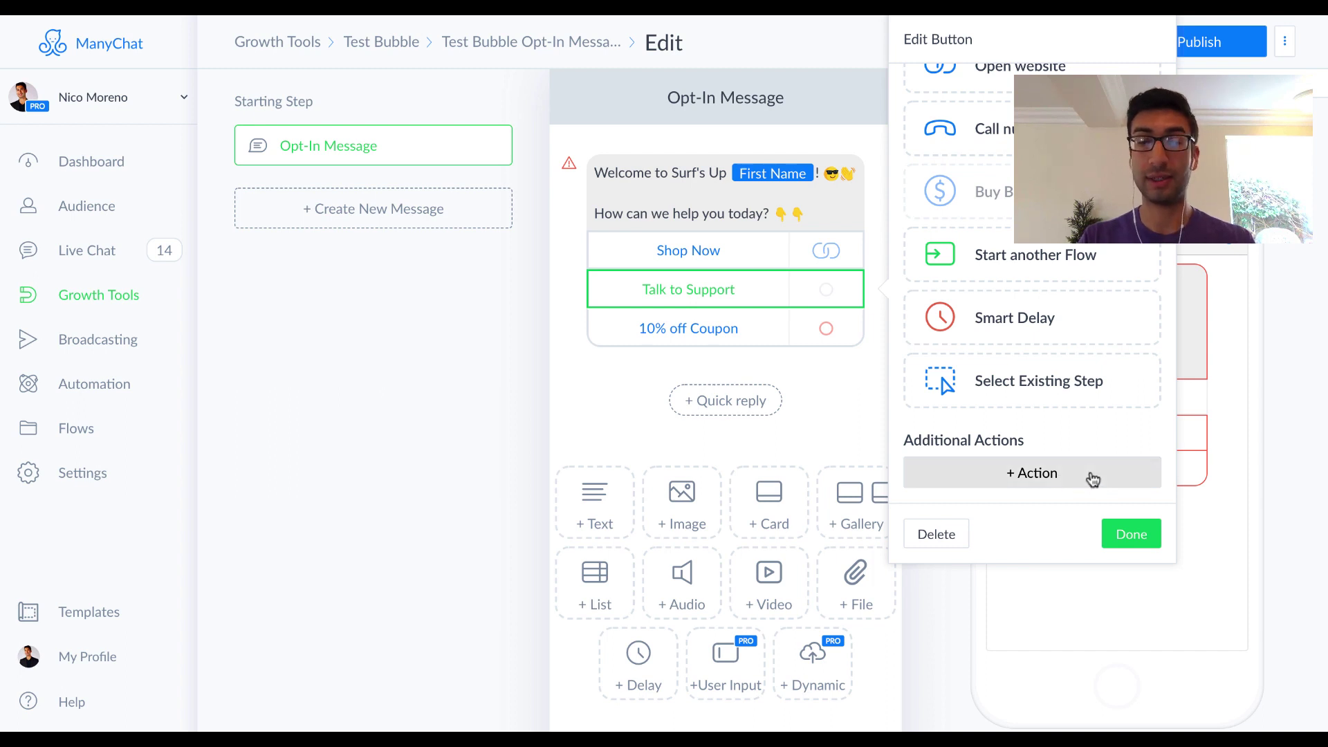
{"action": "scroll", "coordinate": [1059, 332], "scroll_direction": "down", "scroll_amount": 1}
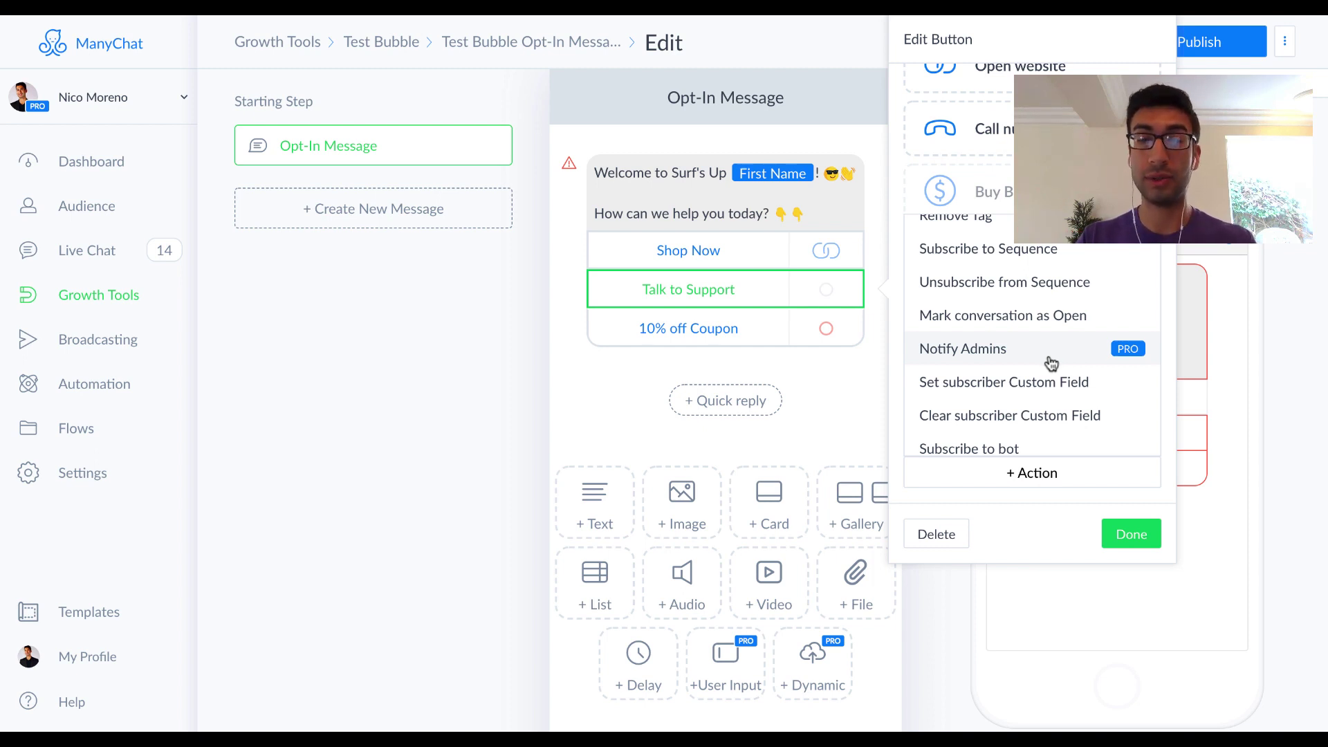
{"action": "left_click", "coordinate": [1069, 359]}
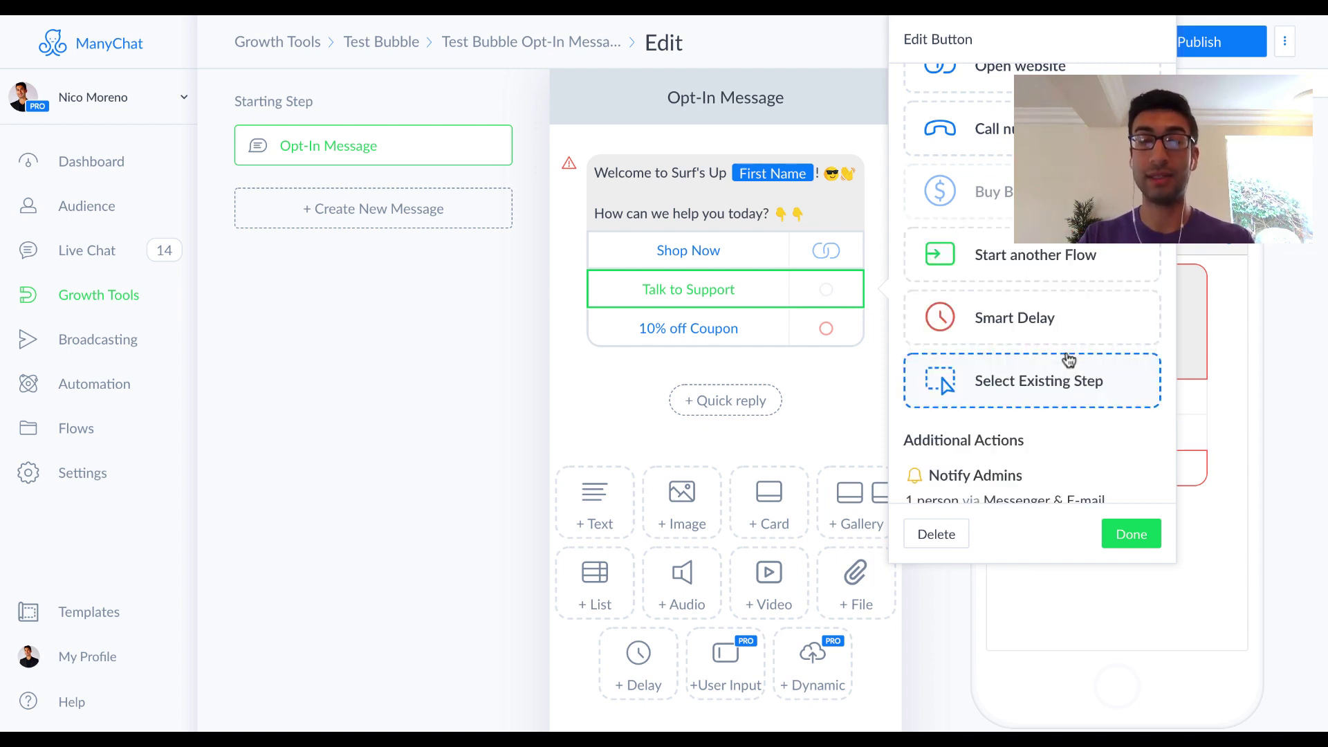
{"action": "scroll", "coordinate": [1058, 435], "scroll_direction": "down", "scroll_amount": 1}
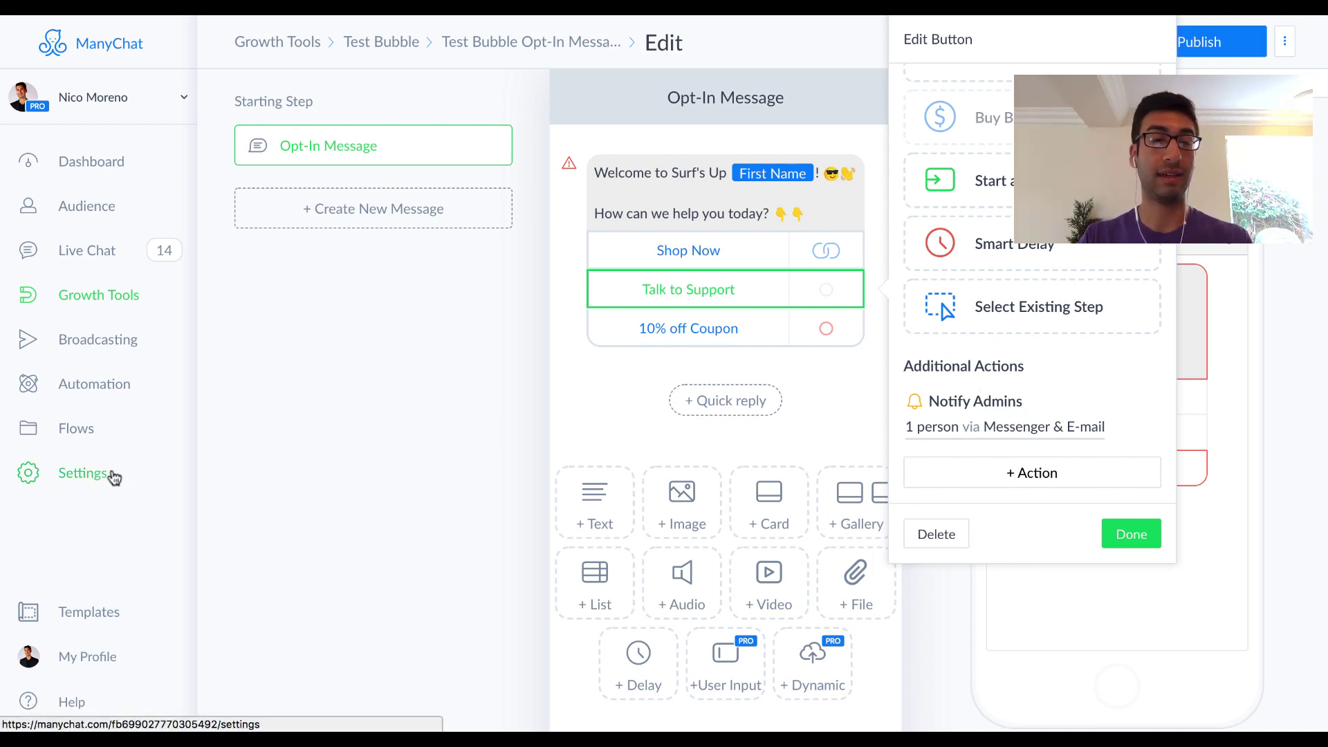
{"action": "mouse_move", "coordinate": [1079, 418]}
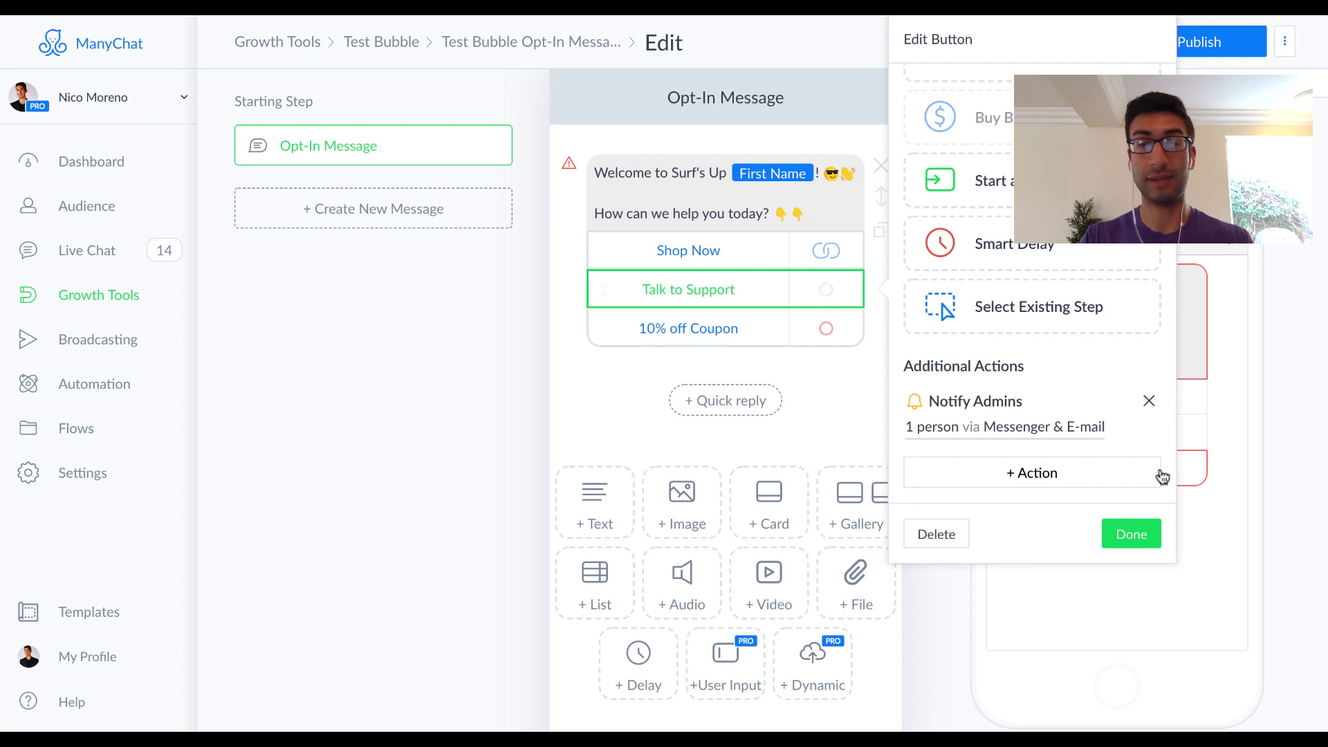
{"action": "left_click", "coordinate": [1140, 547]}
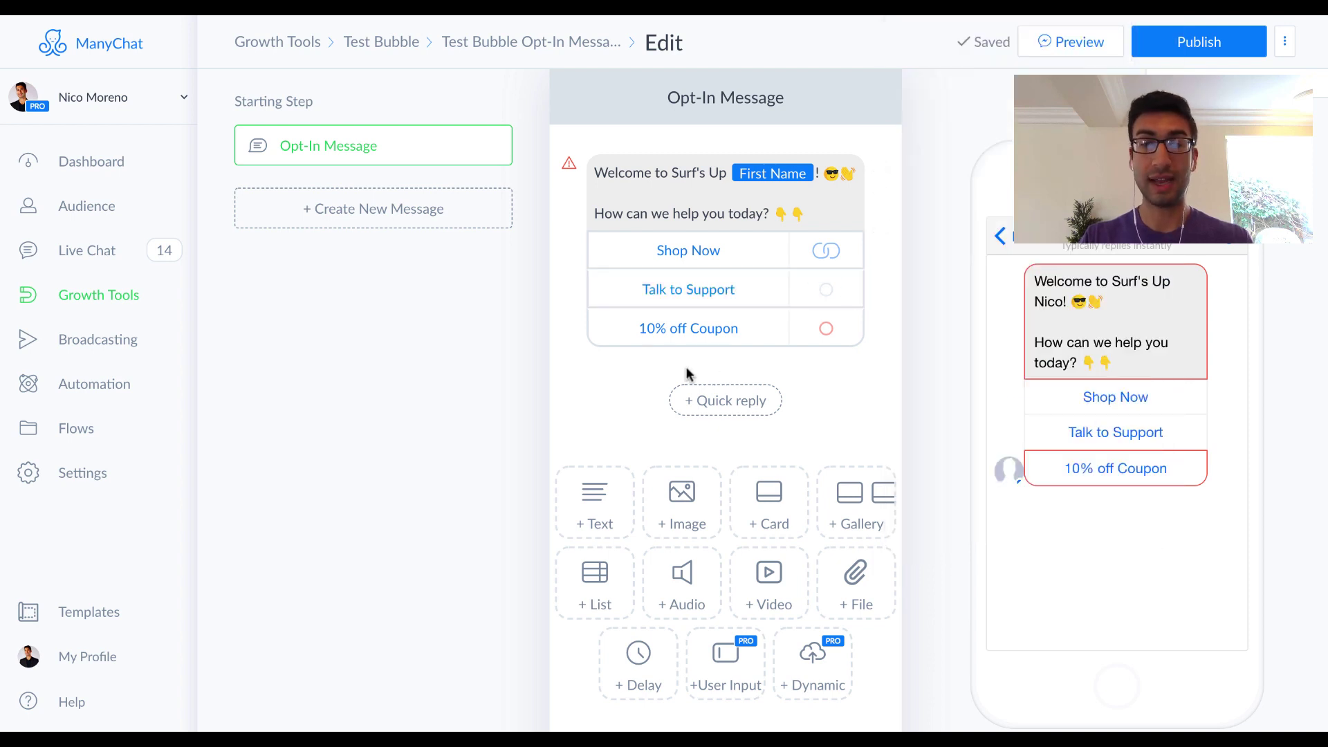
{"action": "left_click", "coordinate": [695, 331]}
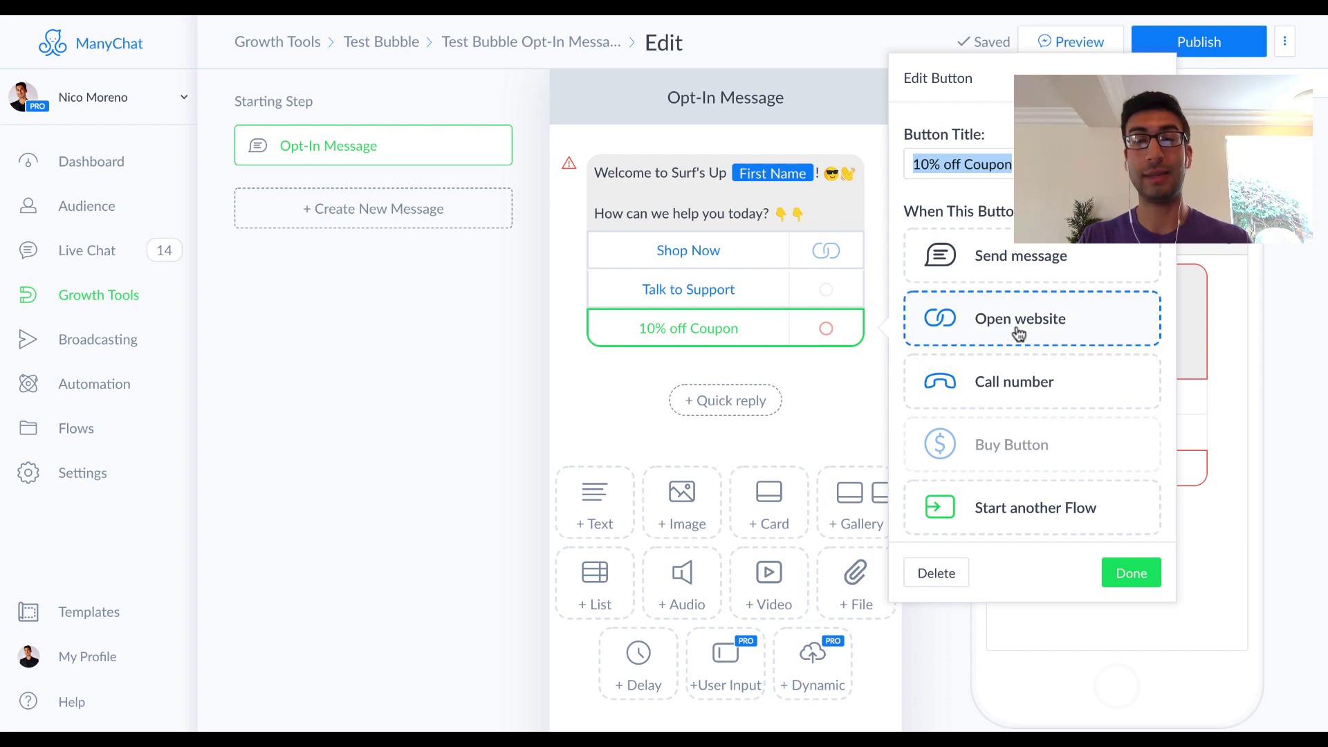
{"action": "left_click", "coordinate": [1036, 318]}
{"action": "left_click", "coordinate": [980, 355]}
{"action": "type", "text": "ww"}
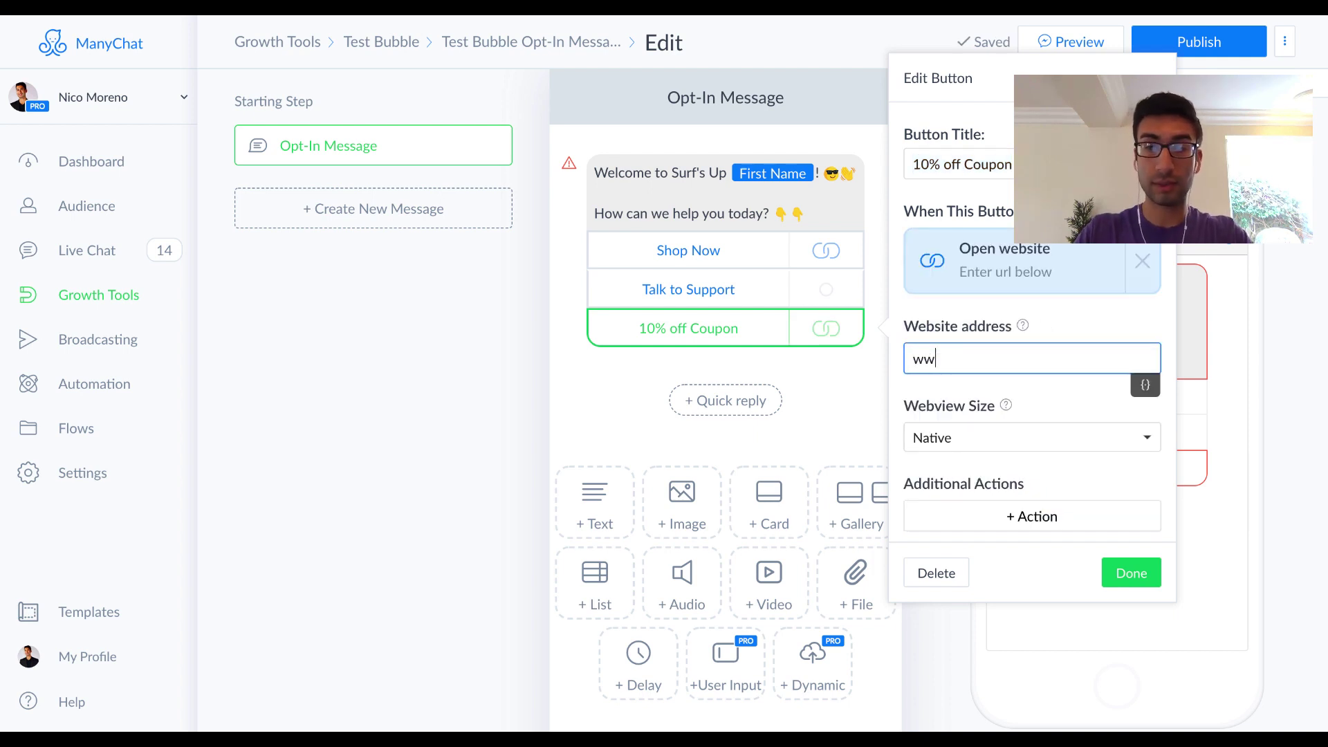
{"action": "type", "text": "w.google.com"}
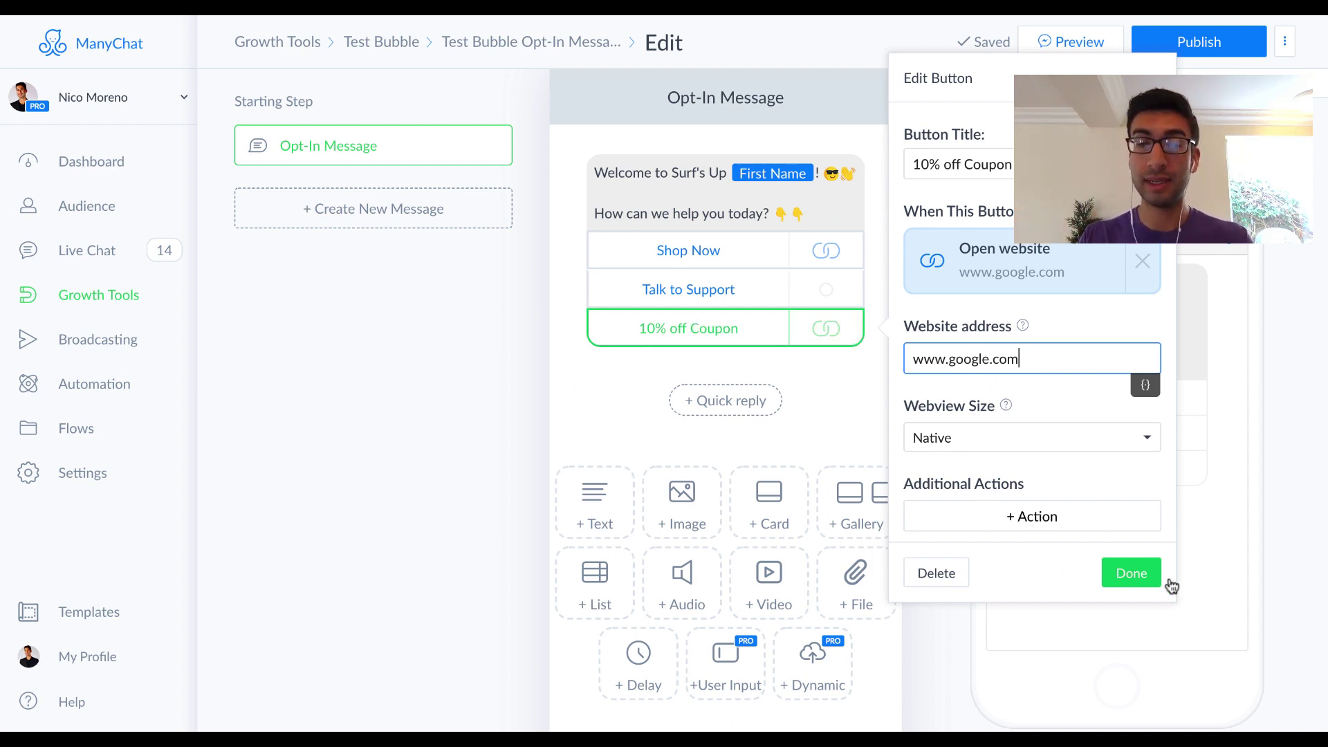
{"action": "left_click", "coordinate": [1146, 575]}
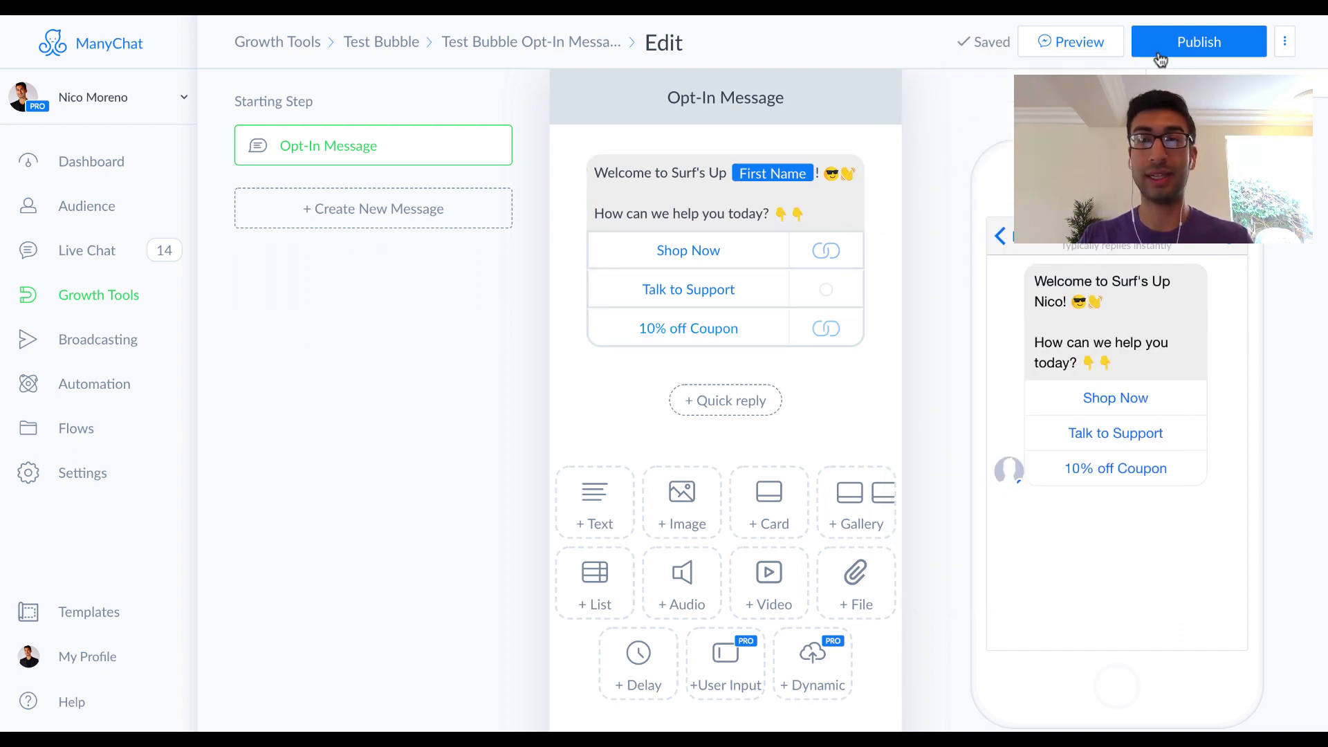
Publish the 'Test Bubble Opt-In Message' and return through the message overview to Test Bubble.
{"action": "left_click", "coordinate": [1215, 40]}
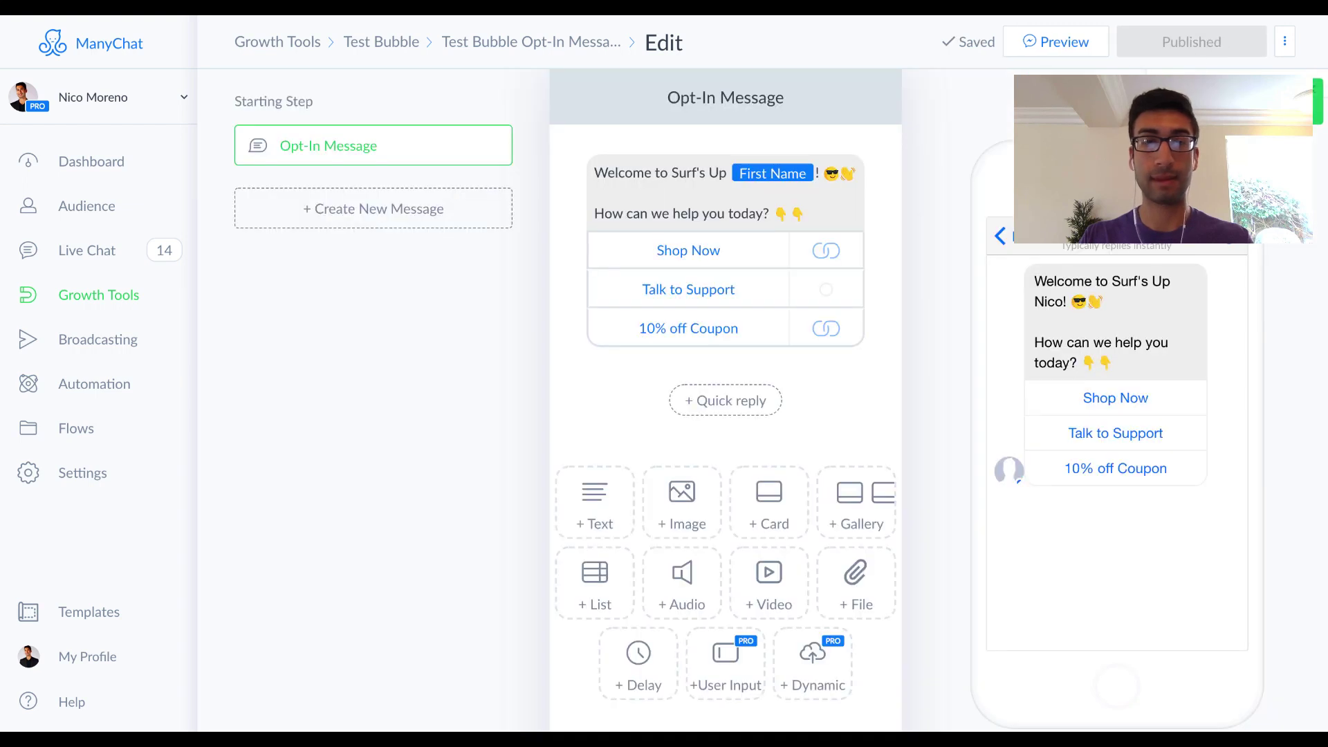
{"action": "scroll", "coordinate": [698, 326], "scroll_direction": "down", "scroll_amount": 1}
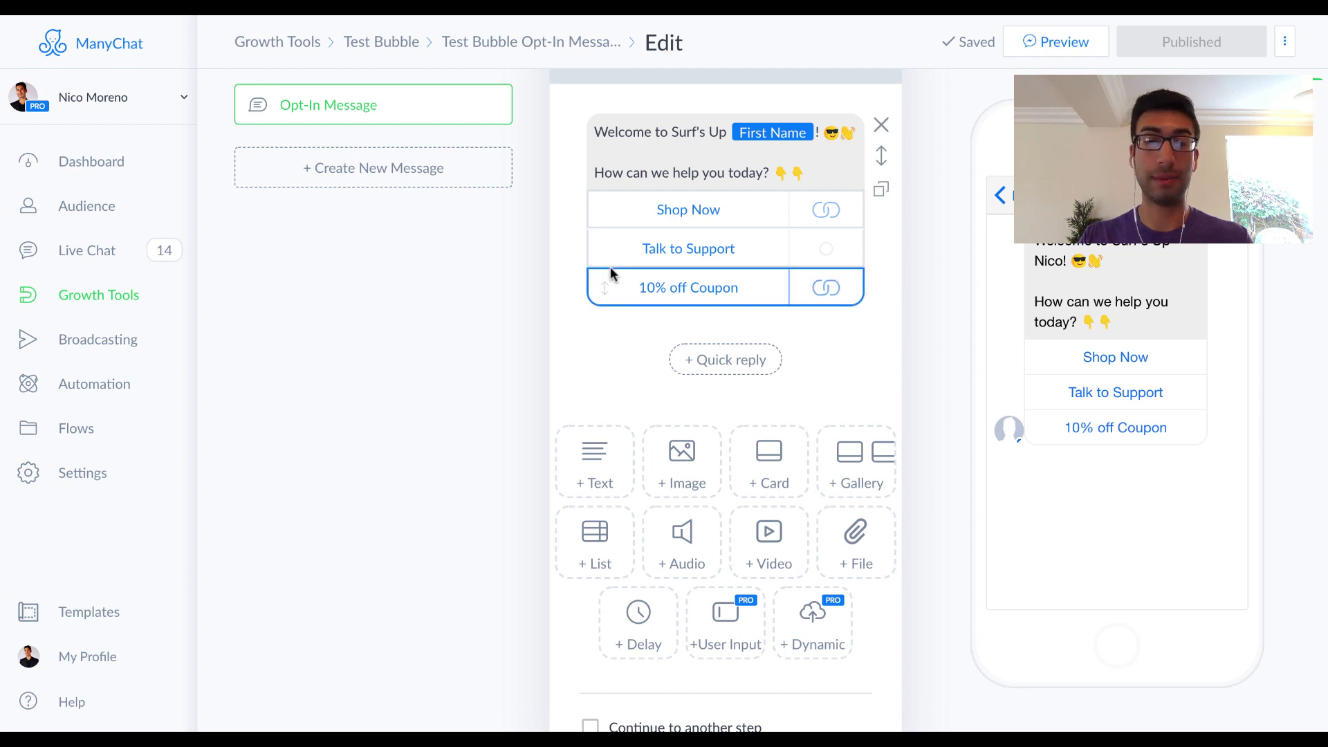
{"action": "scroll", "coordinate": [610, 267], "scroll_direction": "up", "scroll_amount": 1}
{"action": "left_click", "coordinate": [533, 43]}
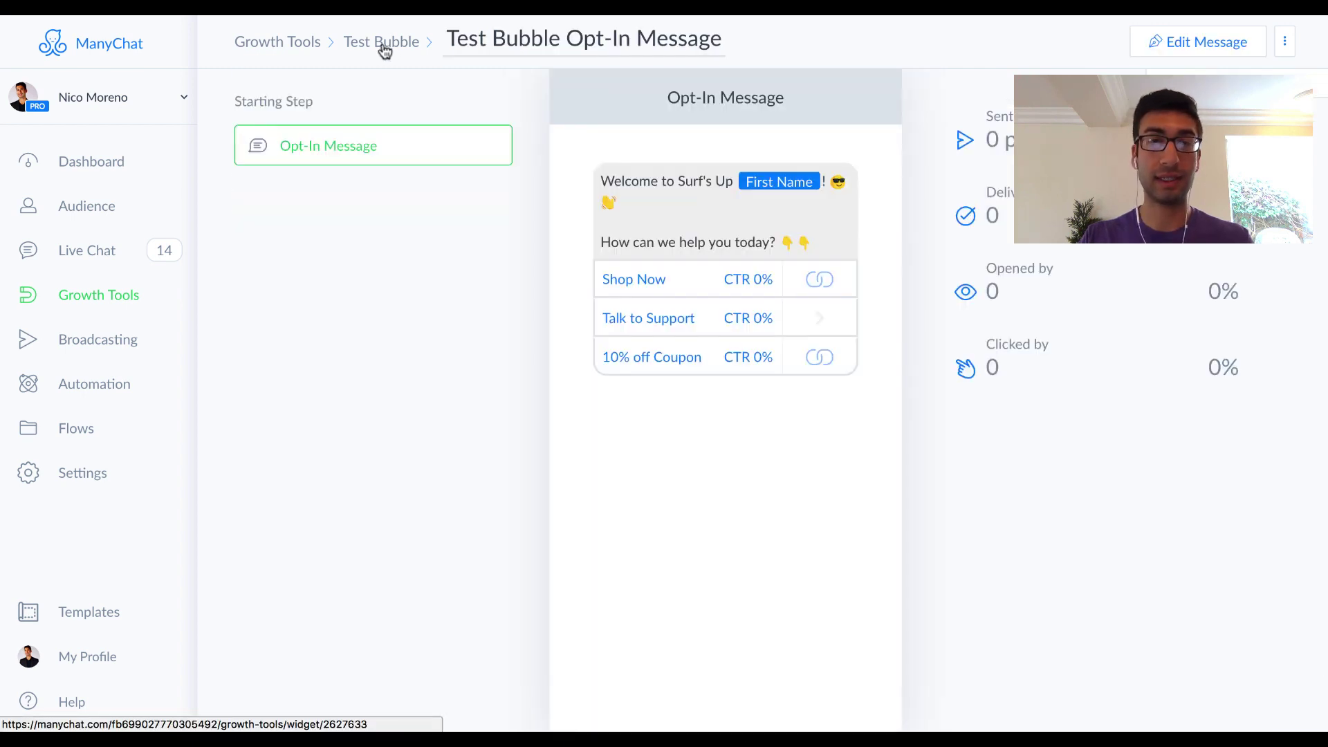
{"action": "left_click", "coordinate": [382, 45]}
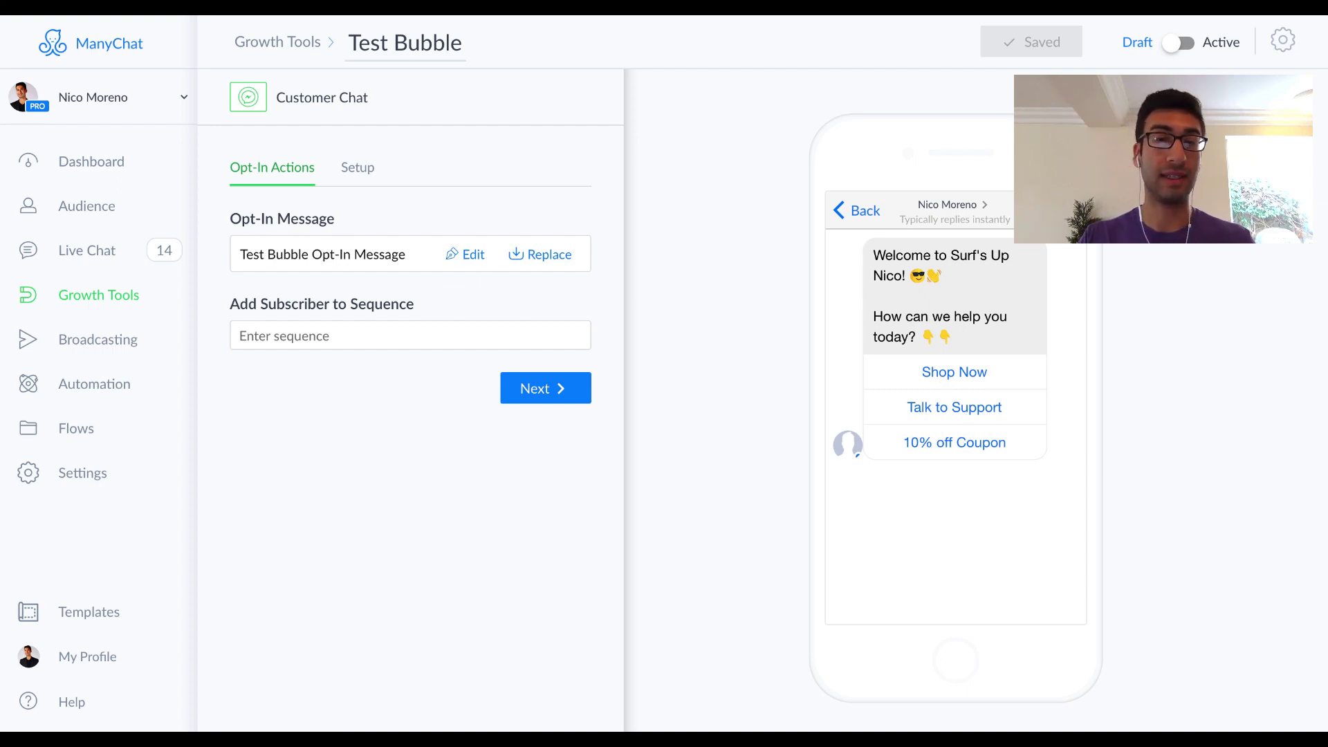
Show the Setup options and compare greeting-bubble and chat-window previews, ending on the chat window.
{"action": "left_click", "coordinate": [367, 177]}
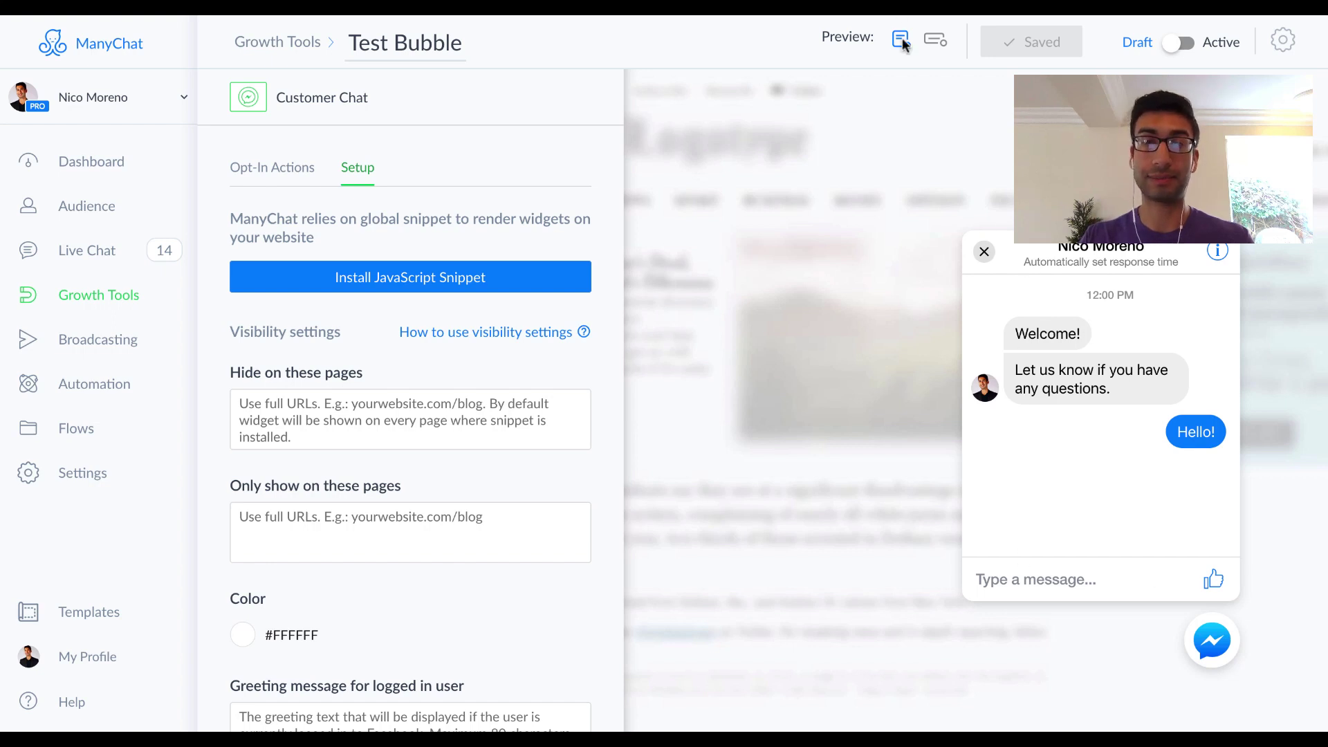
{"action": "left_click", "coordinate": [933, 42]}
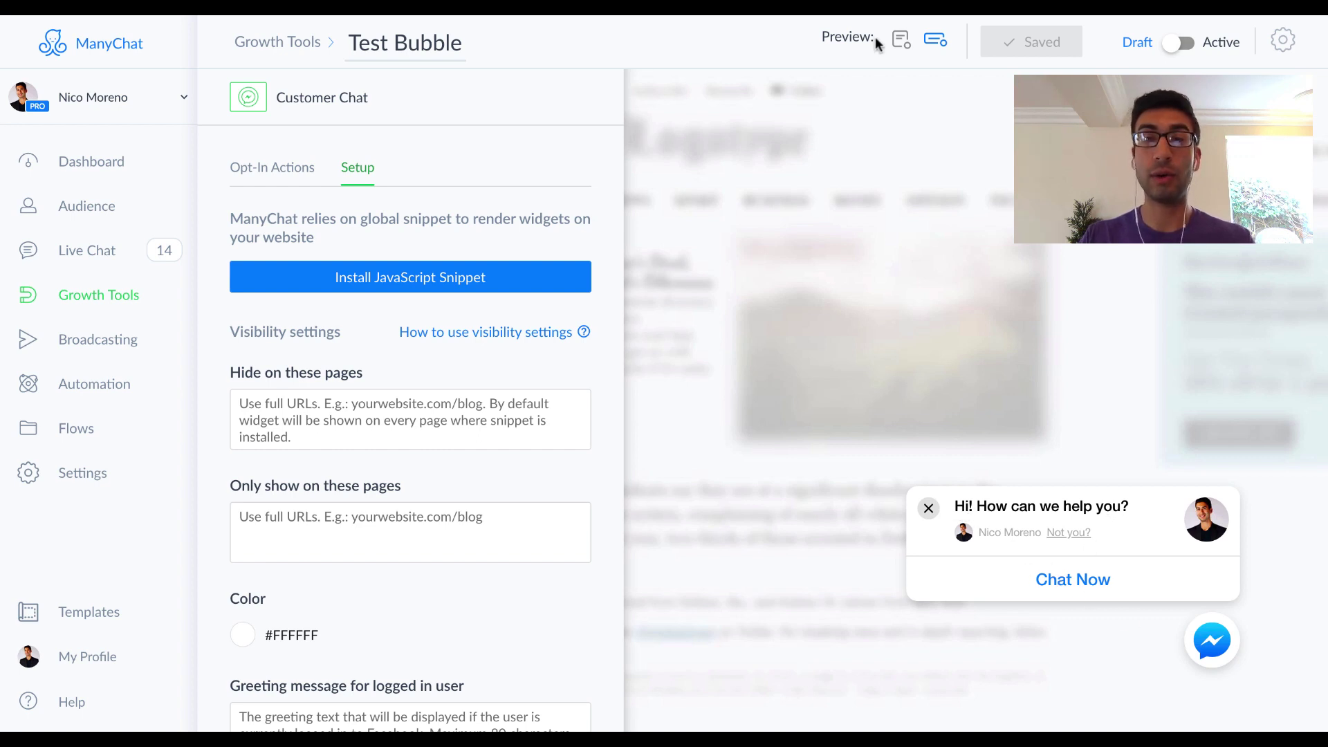
{"action": "left_click", "coordinate": [897, 41]}
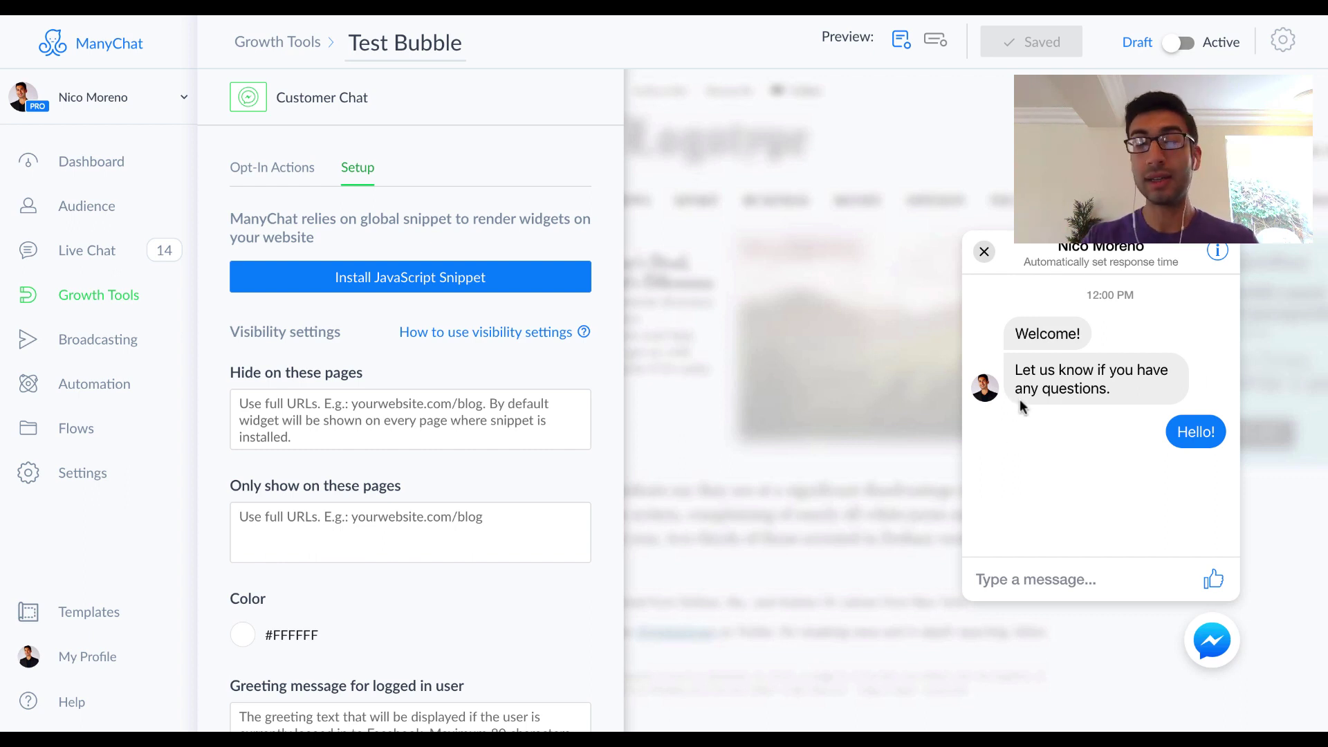
{"action": "left_click", "coordinate": [932, 41]}
{"action": "left_click", "coordinate": [896, 47]}
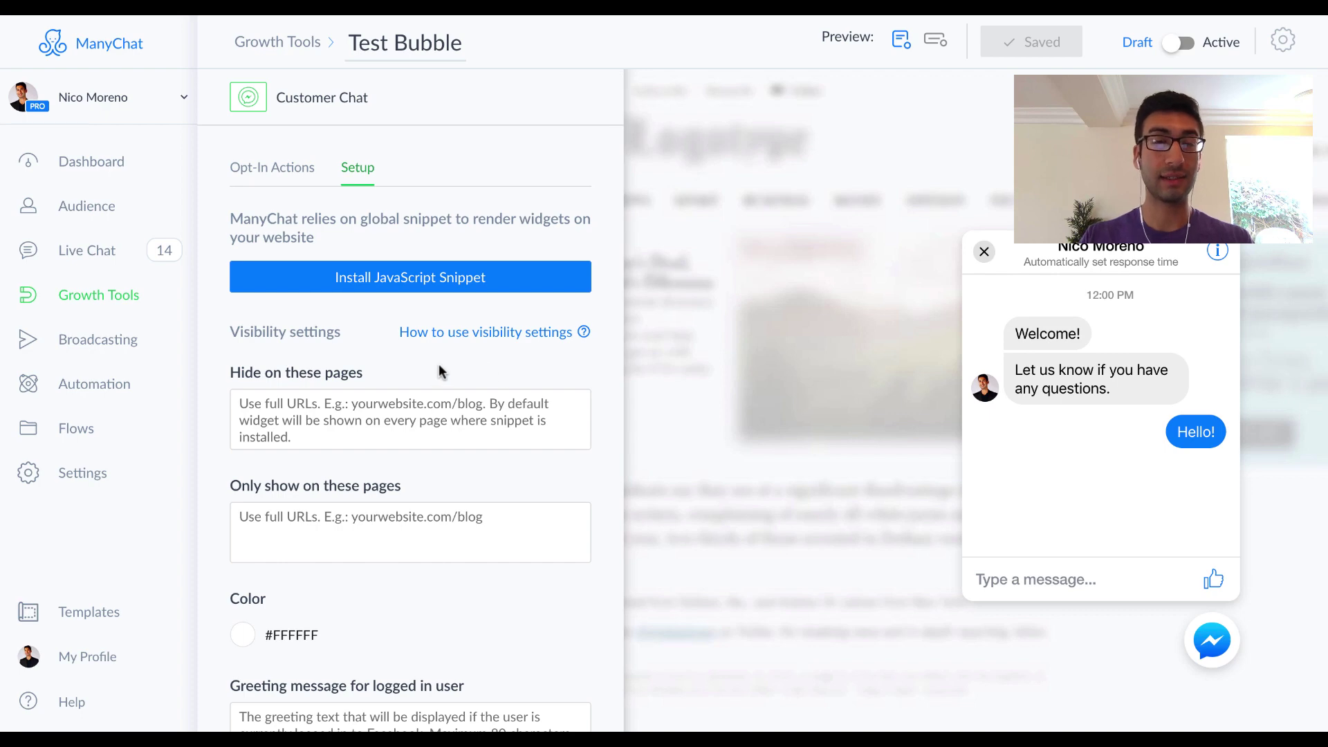
Scroll the Setup panel to the Color setting, currently #FFFFFF.
{"action": "scroll", "coordinate": [439, 366], "scroll_direction": "down", "scroll_amount": 7}
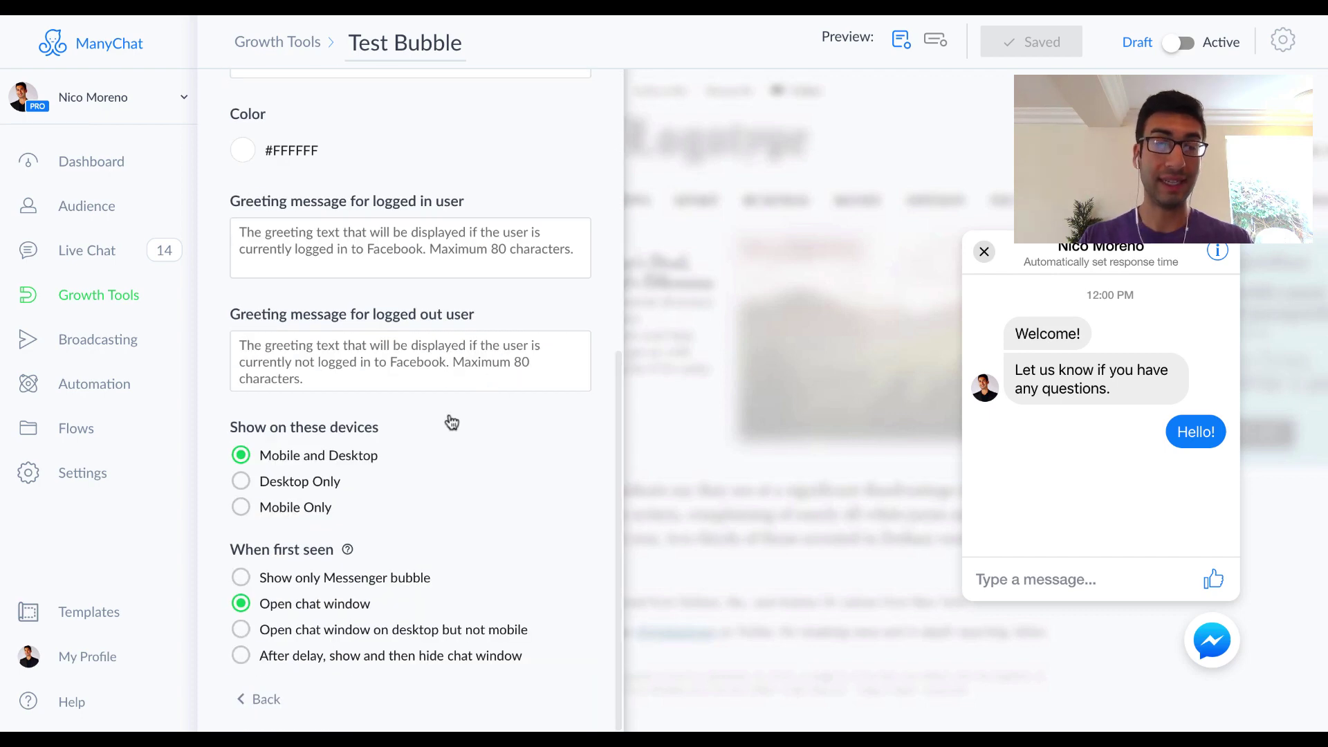
{"action": "scroll", "coordinate": [460, 510], "scroll_direction": "up", "scroll_amount": 7}
{"action": "scroll", "coordinate": [498, 532], "scroll_direction": "up", "scroll_amount": 1}
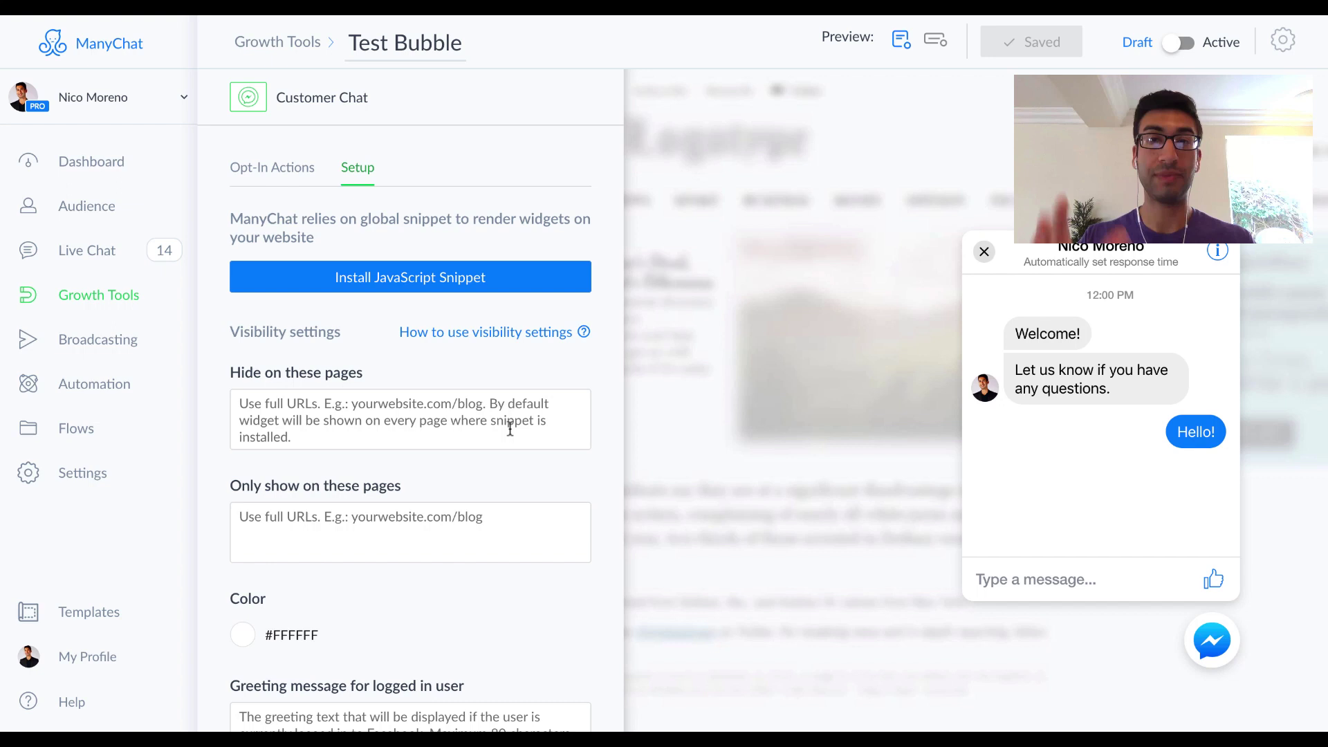
{"action": "scroll", "coordinate": [510, 429], "scroll_direction": "down", "scroll_amount": 5}
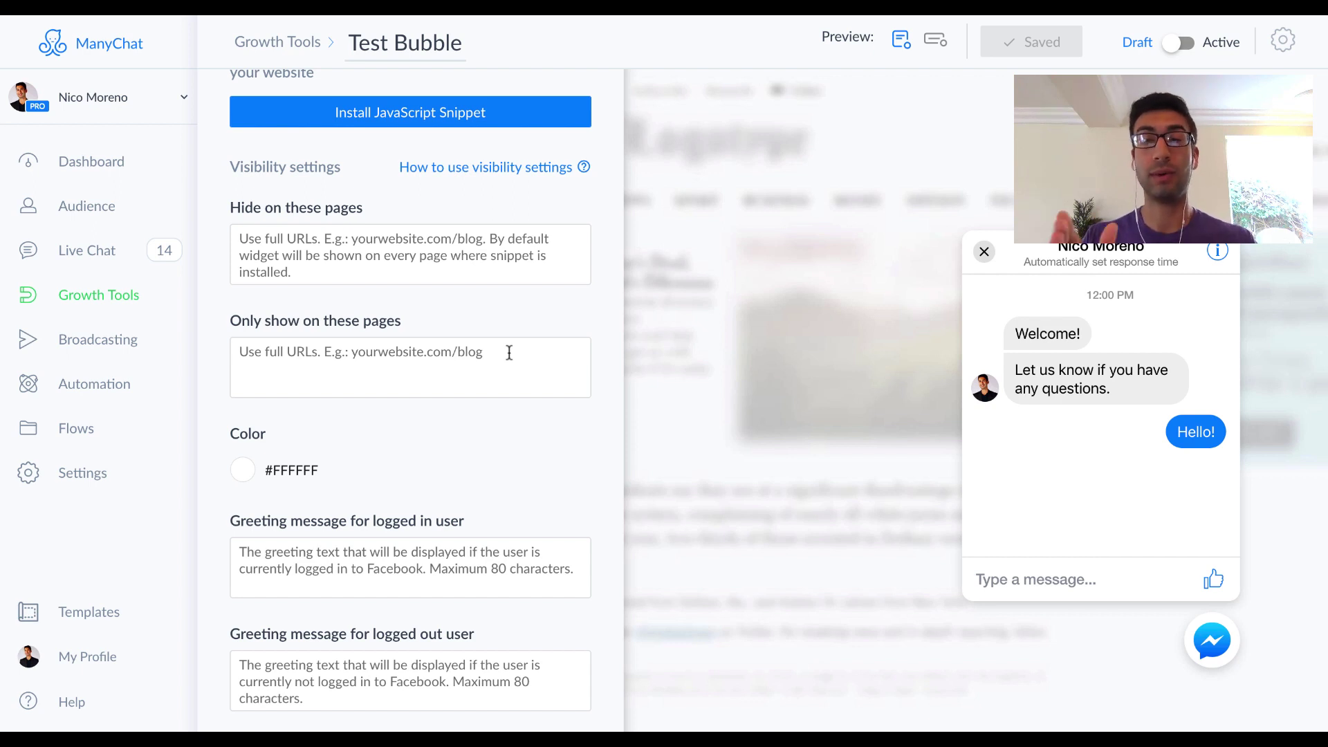
{"action": "scroll", "coordinate": [509, 353], "scroll_direction": "down", "scroll_amount": 5}
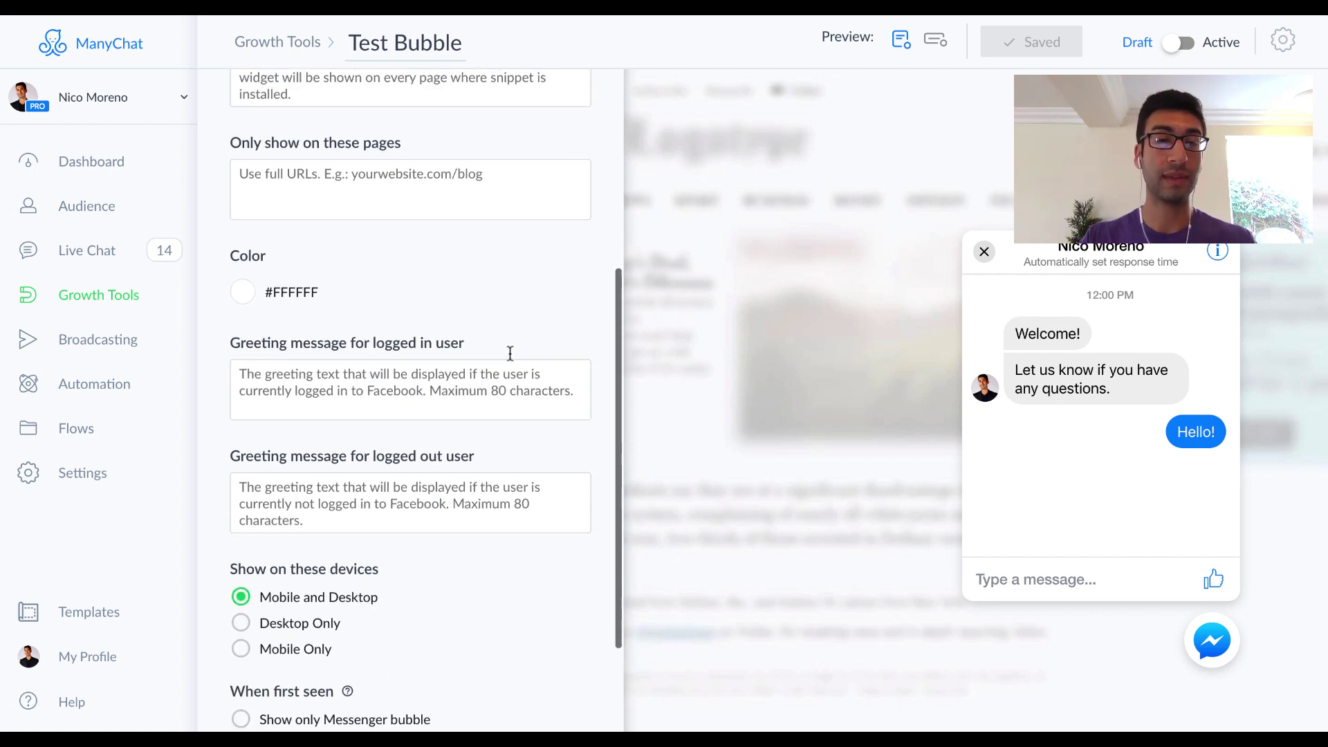
Change the chat widget colour from white to pink #EC407A.
{"action": "left_click", "coordinate": [276, 292]}
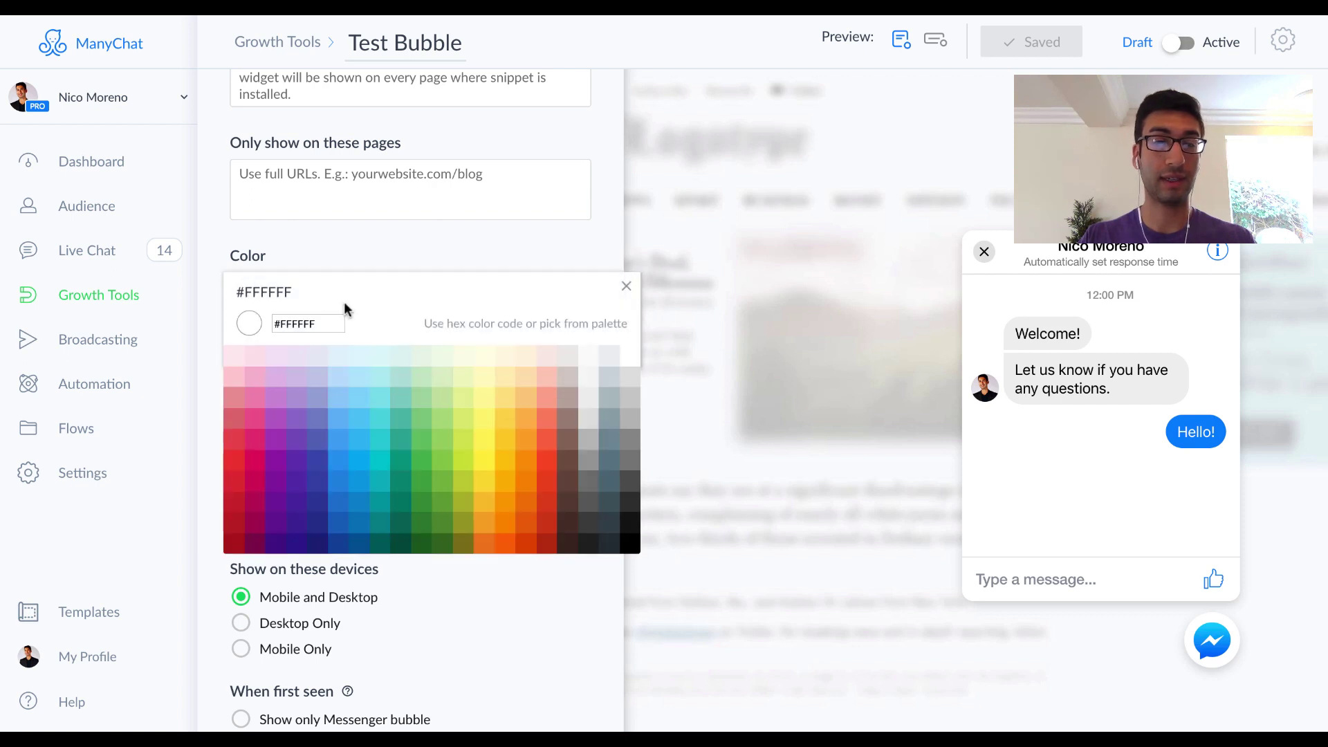
{"action": "left_click", "coordinate": [250, 438]}
{"action": "left_click", "coordinate": [487, 237]}
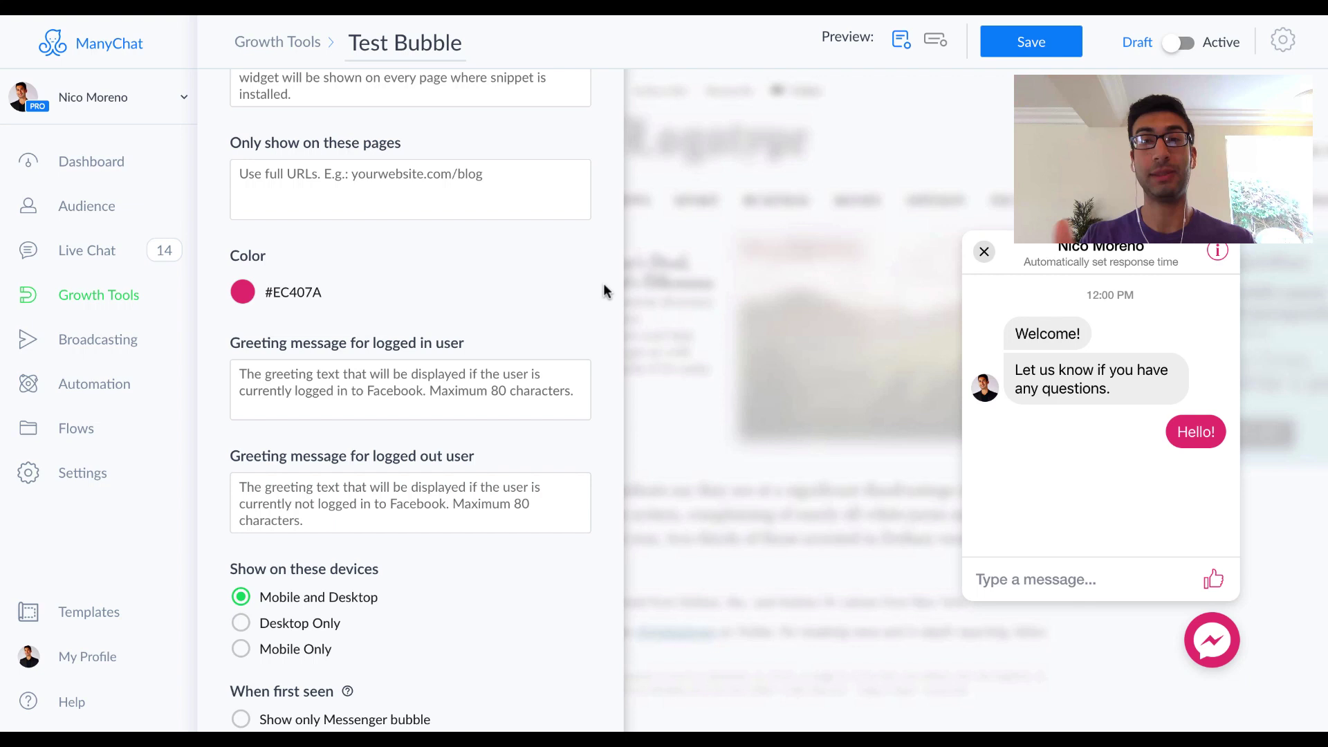
Review the greeting message fields, including the logged-in greeting, then return to the panel top.
{"action": "scroll", "coordinate": [362, 263], "scroll_direction": "down", "scroll_amount": 1}
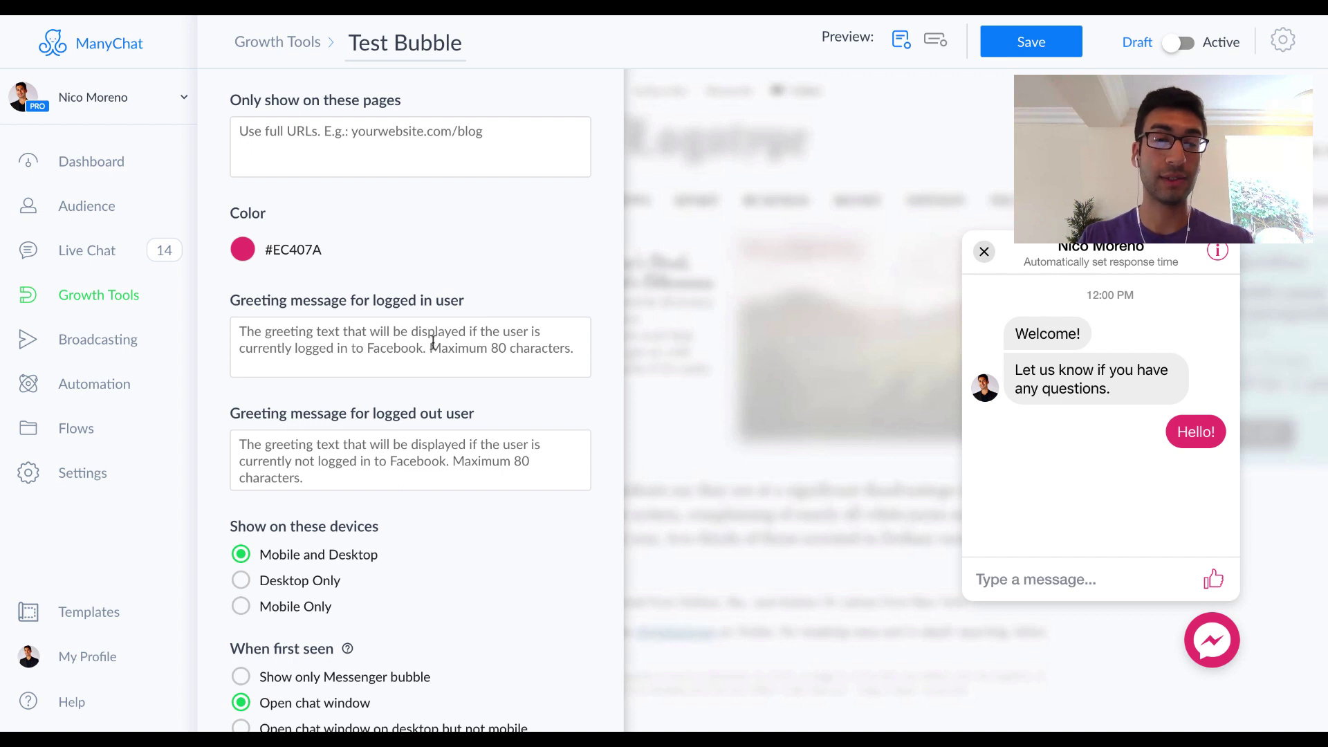
{"action": "scroll", "coordinate": [460, 346], "scroll_direction": "down", "scroll_amount": 2}
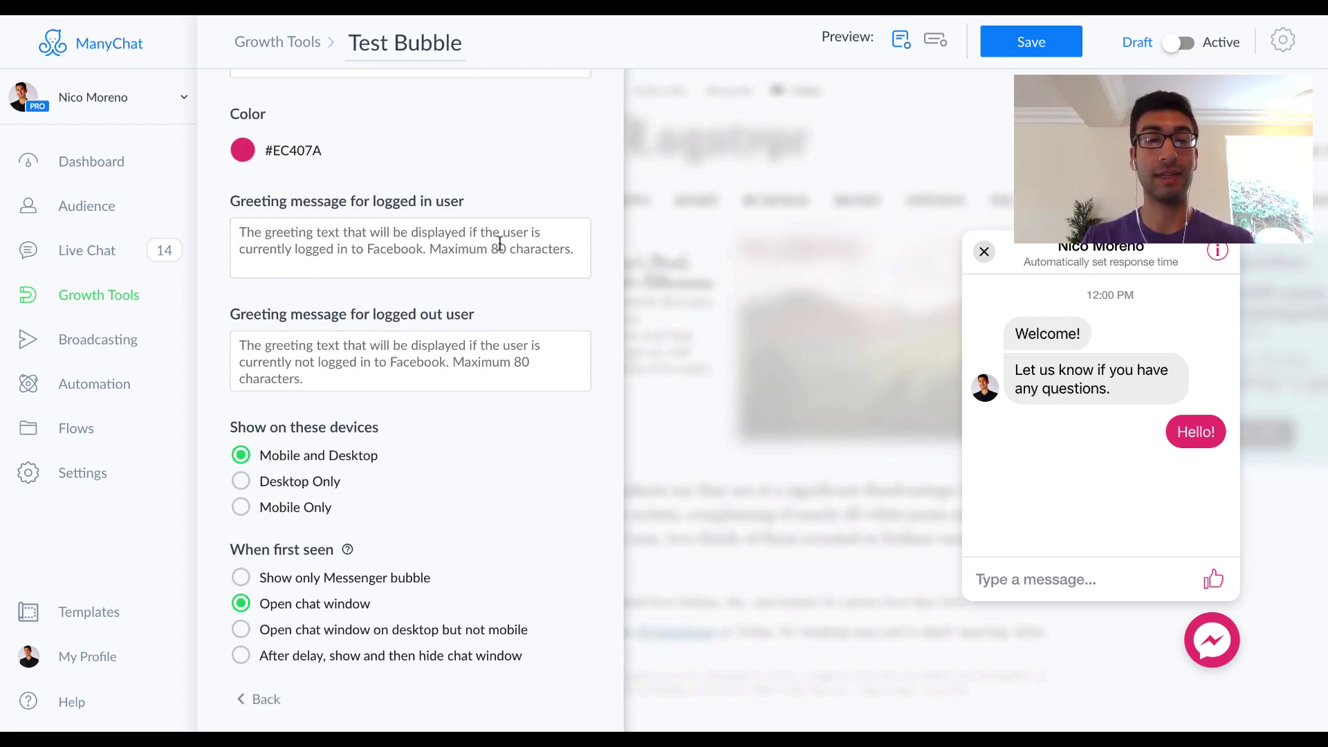
{"action": "left_click", "coordinate": [501, 242]}
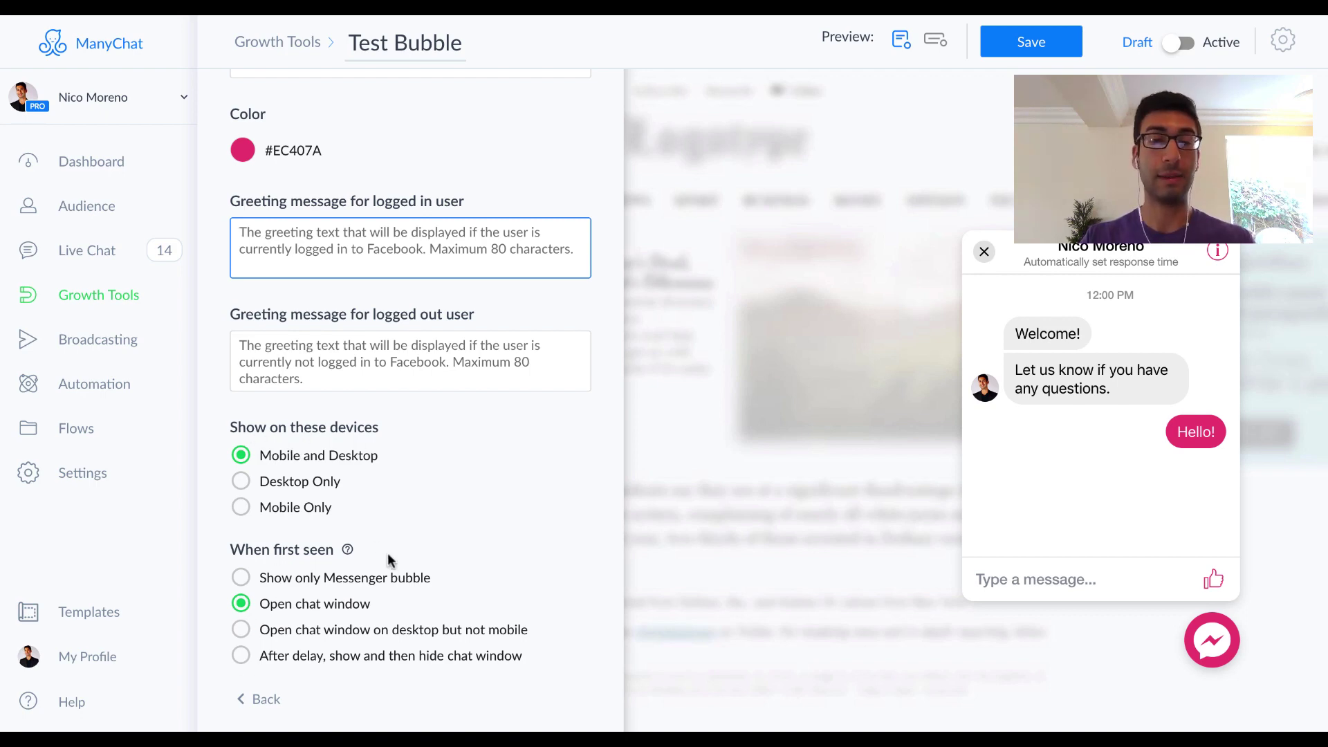
{"action": "scroll", "coordinate": [388, 554], "scroll_direction": "up", "scroll_amount": 7}
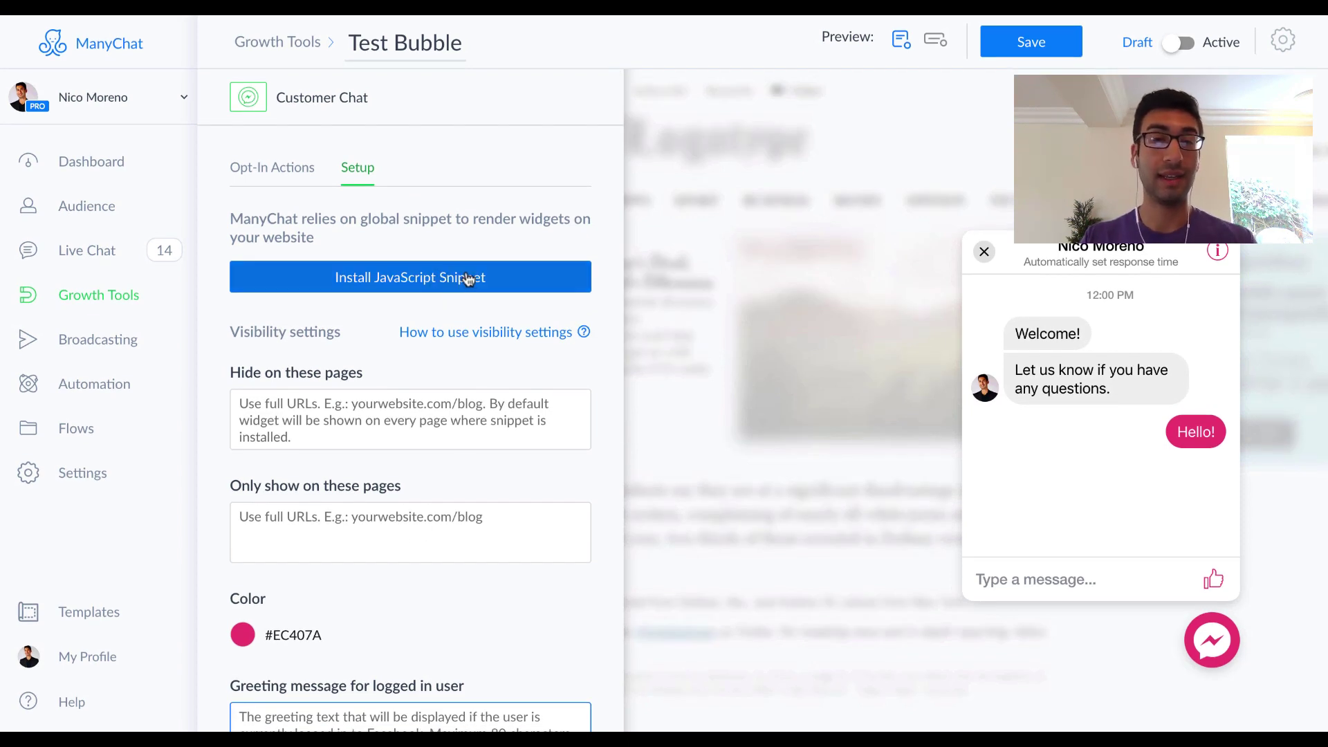
Copy the website JavaScript snippet code to the clipboard and finish the website setup.
{"action": "left_click", "coordinate": [512, 284]}
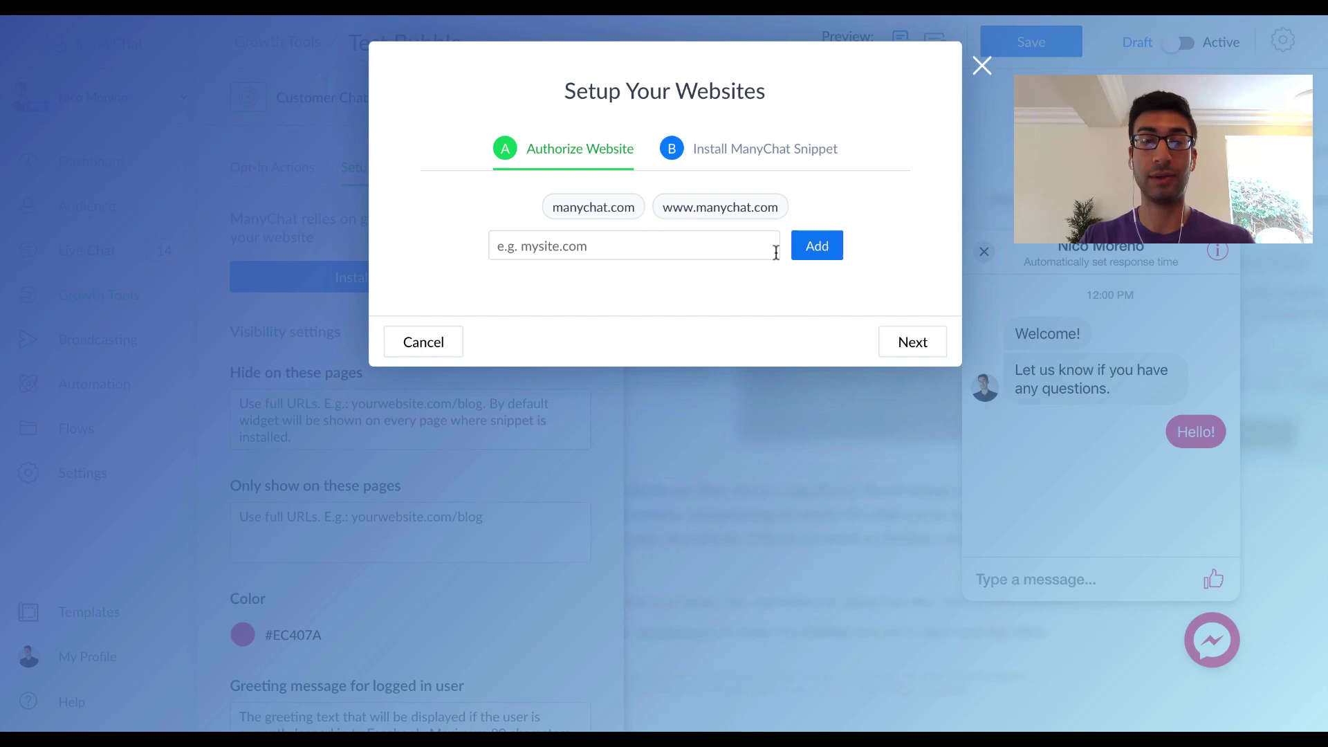
{"action": "left_click", "coordinate": [795, 149]}
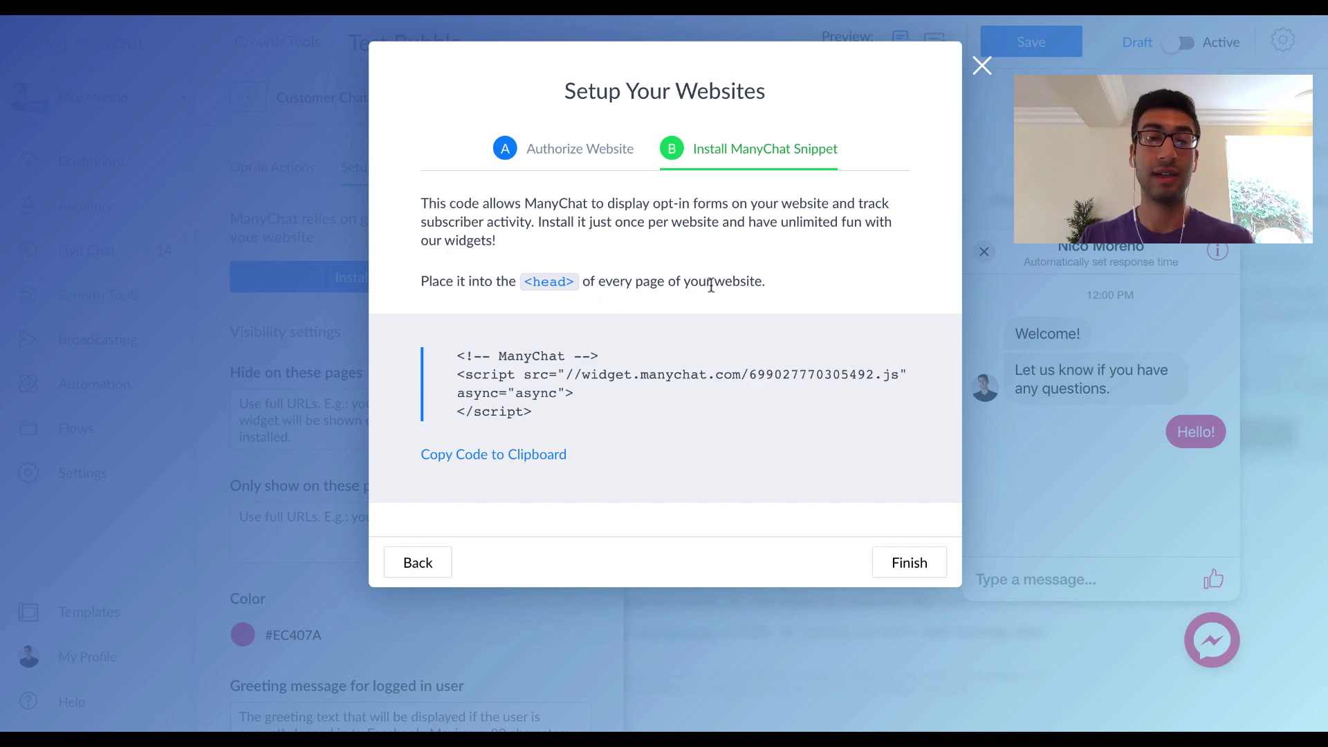
{"action": "left_click", "coordinate": [520, 459]}
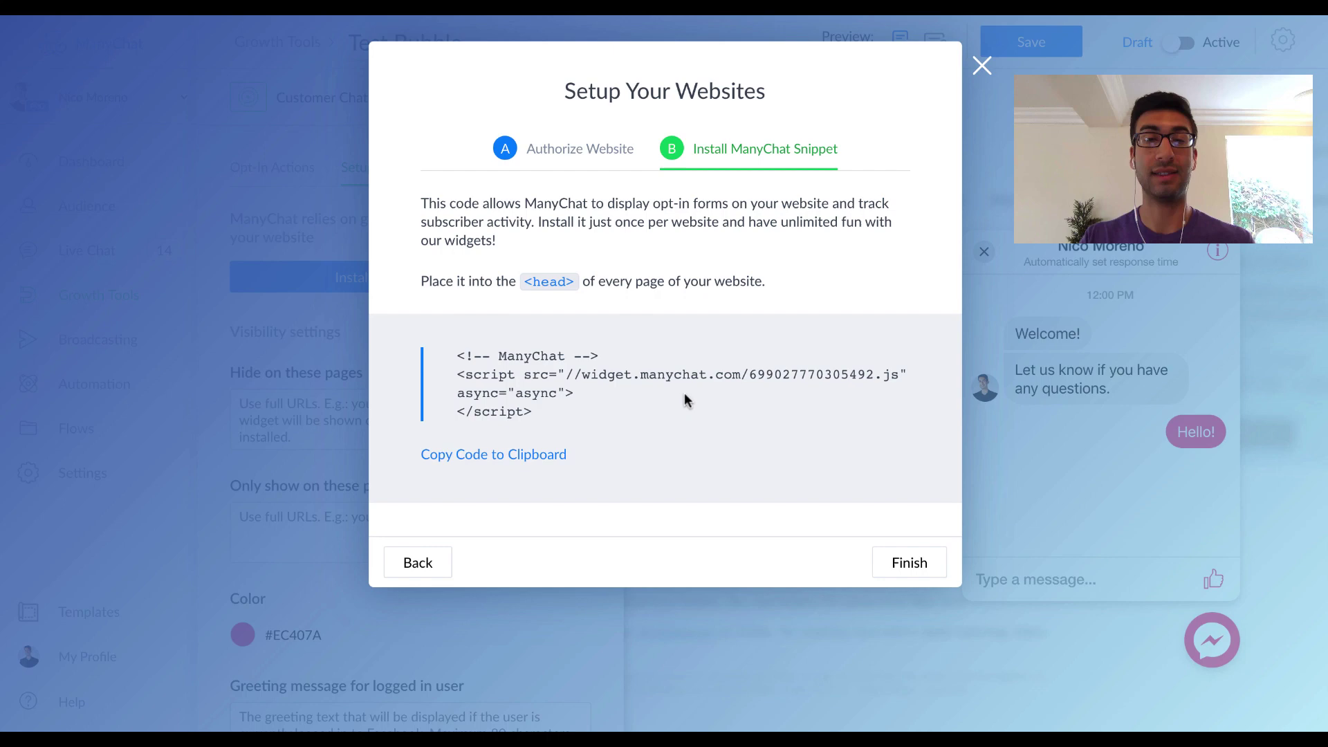
{"action": "left_click", "coordinate": [912, 566]}
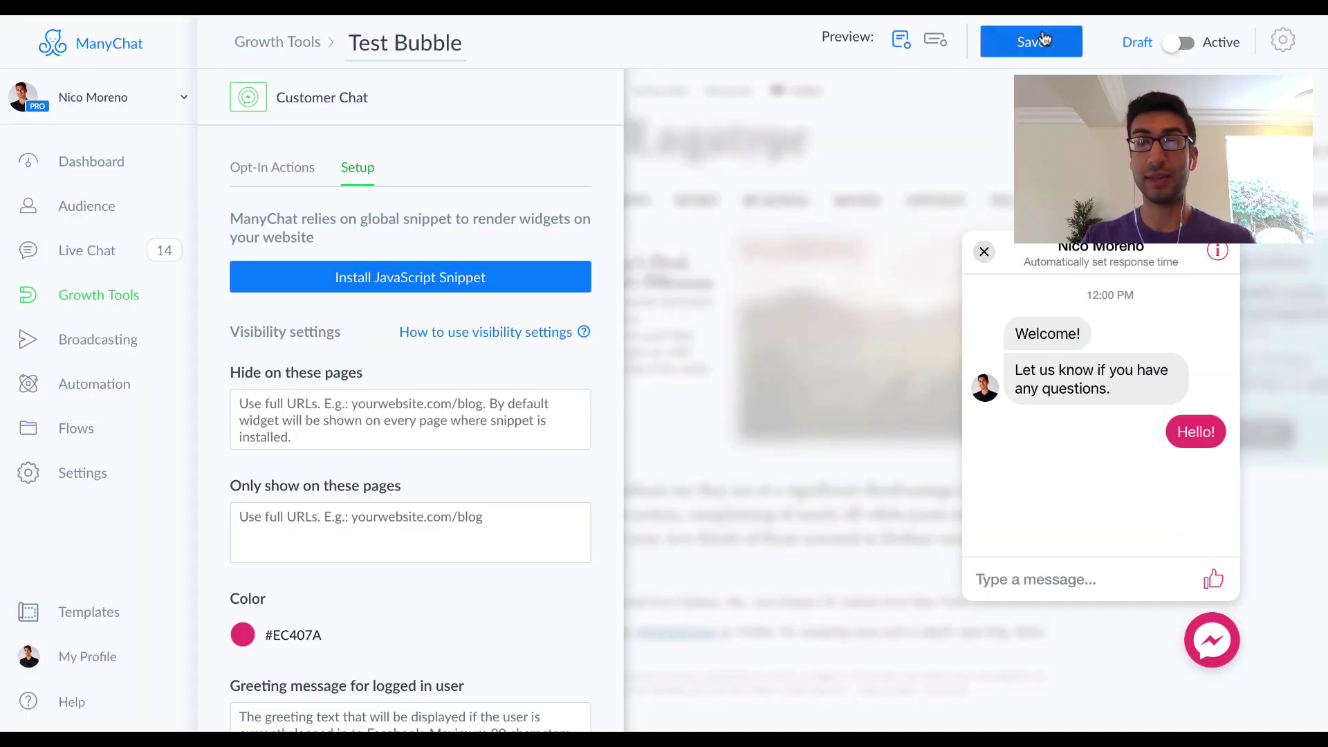
Save the Test Bubble settings and set the growth tool to Active.
{"action": "left_click", "coordinate": [1072, 43]}
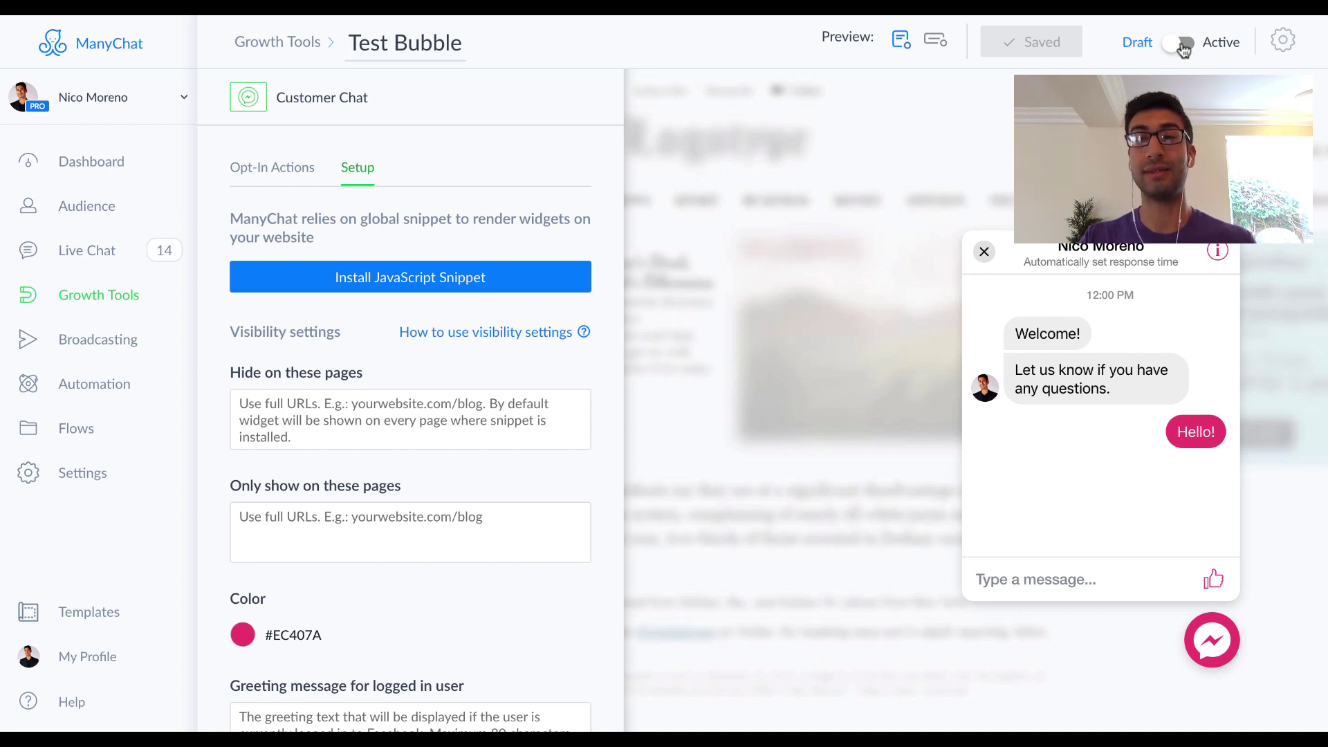
{"action": "left_click", "coordinate": [1177, 44]}
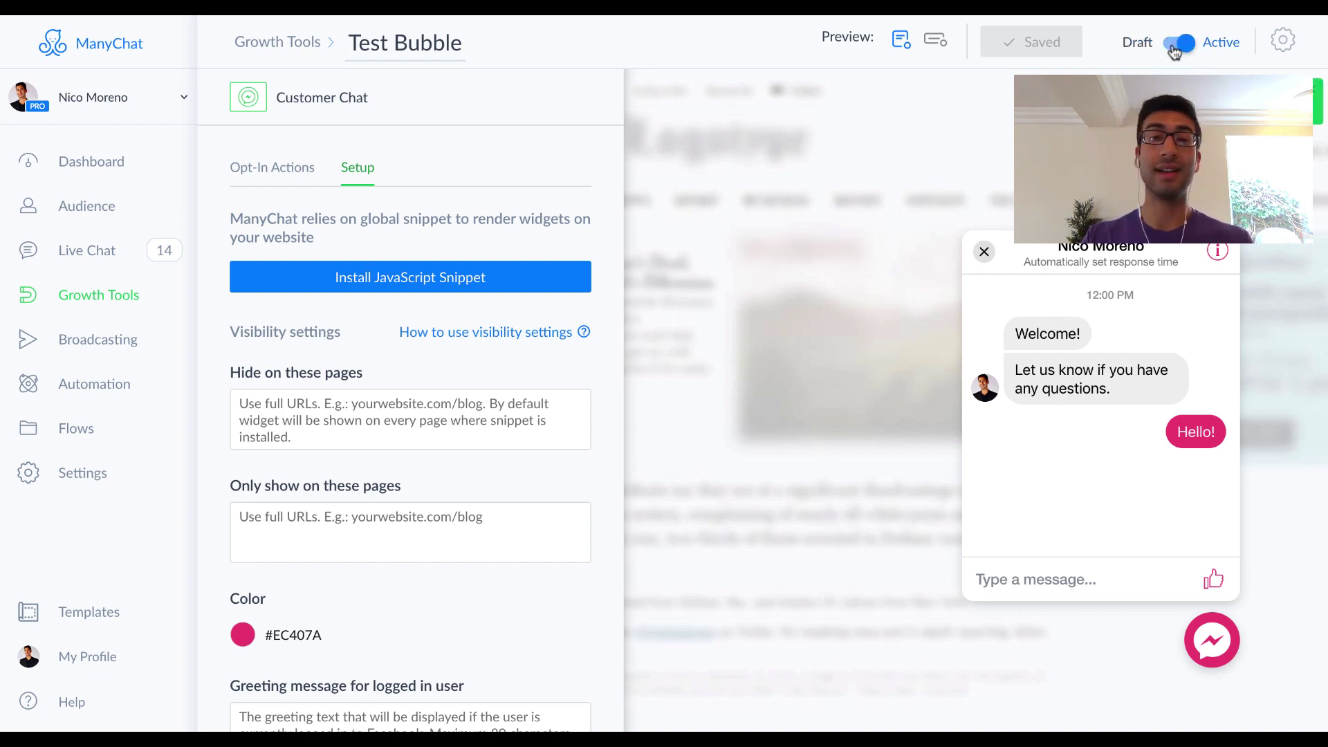